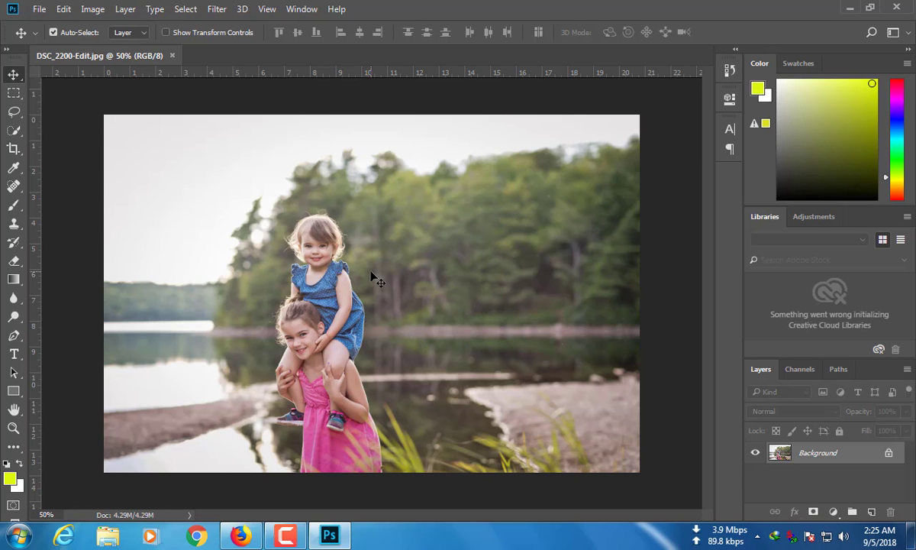
Set up the Blur tool at 22% strength and duplicate the Background layer.
{"action": "scroll", "coordinate": [318, 259], "scroll_direction": "up", "scroll_amount": 4}
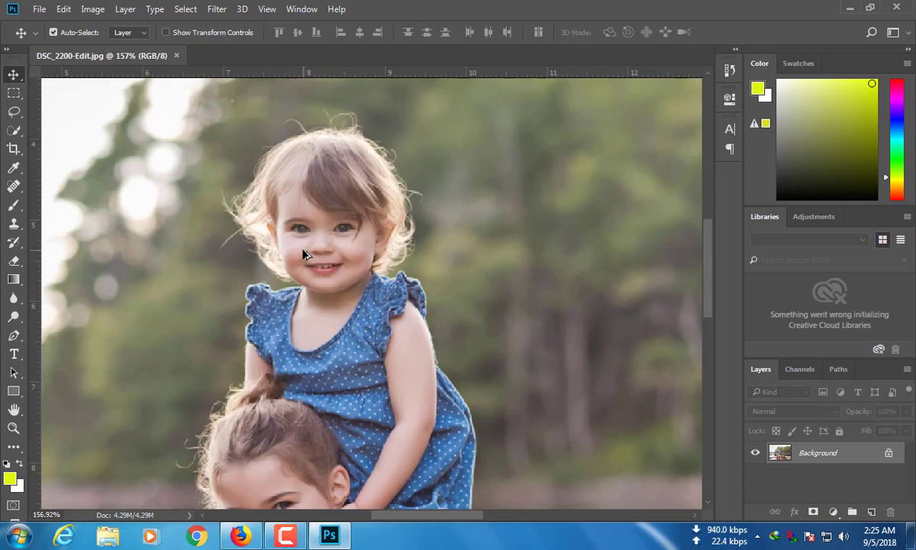
{"action": "scroll", "coordinate": [305, 255], "scroll_direction": "up", "scroll_amount": 1}
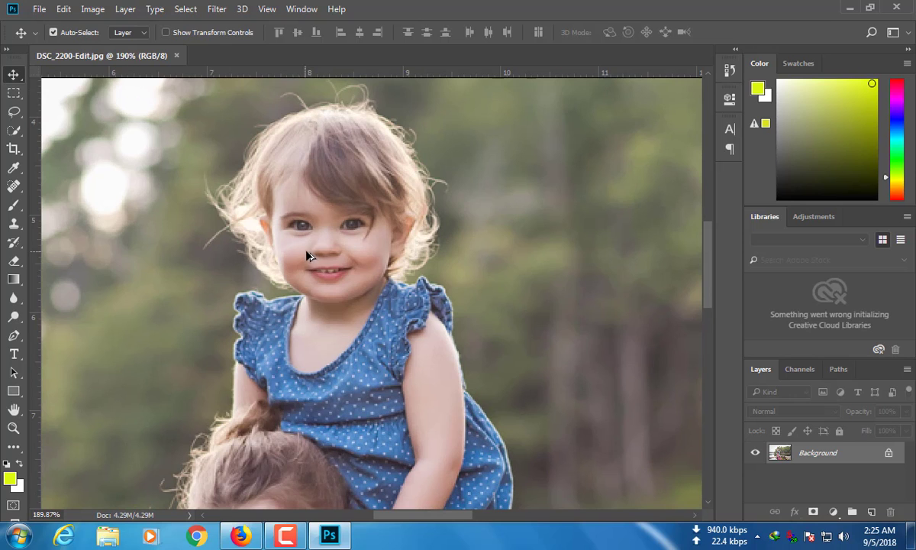
{"action": "left_click", "coordinate": [13, 299]}
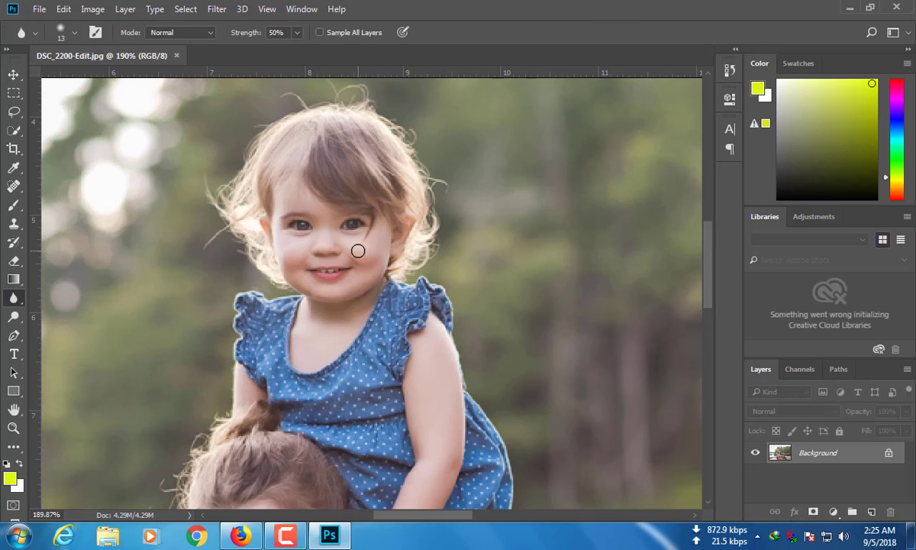
{"action": "left_click", "coordinate": [297, 32]}
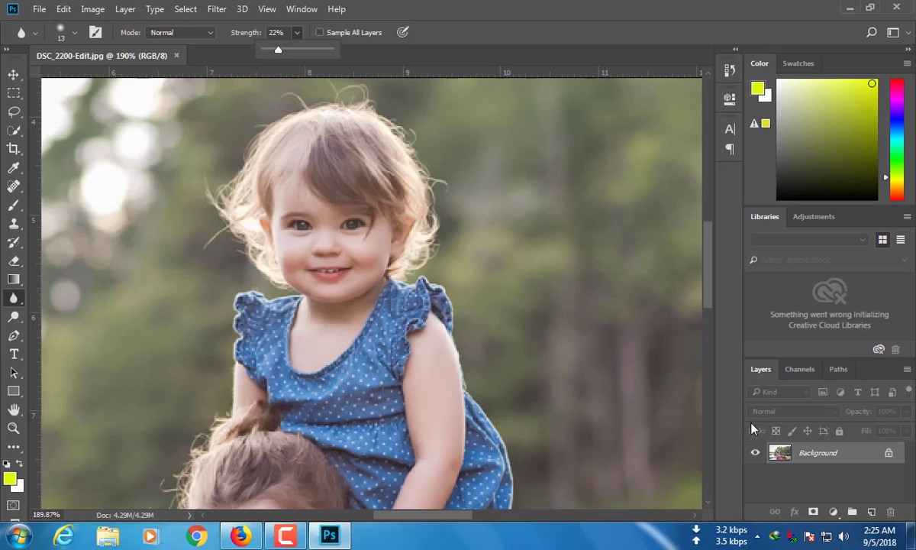
{"action": "left_click_drag", "start_coordinate": [832, 453], "coordinate": [870, 512]}
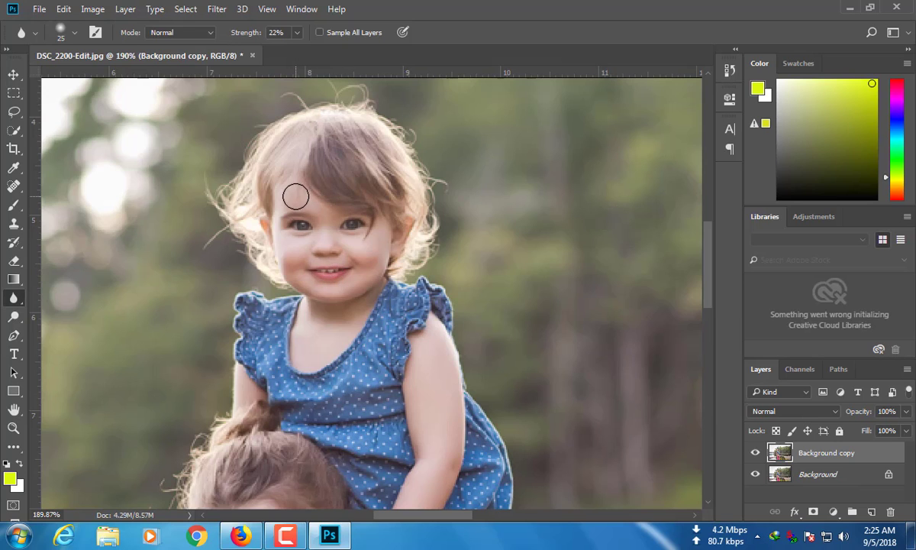
Enlarge the blur brush and smooth the skin of the toddler's face, chest and arm on the duplicated layer.
{"action": "key", "text": "bracketright"}
{"action": "key", "text": "bracketright"}
{"action": "mouse_move", "coordinate": [288, 266]}
{"action": "left_mouse_down"}
{"action": "mouse_move", "coordinate": [316, 299]}
{"action": "mouse_move", "coordinate": [267, 226]}
{"action": "mouse_move", "coordinate": [298, 263]}
{"action": "mouse_move", "coordinate": [277, 202]}
{"action": "mouse_move", "coordinate": [315, 194]}
{"action": "mouse_move", "coordinate": [329, 206]}
{"action": "mouse_move", "coordinate": [324, 236]}
{"action": "mouse_move", "coordinate": [324, 206]}
{"action": "mouse_move", "coordinate": [327, 226]}
{"action": "mouse_move", "coordinate": [332, 197]}
{"action": "mouse_move", "coordinate": [351, 197]}
{"action": "mouse_move", "coordinate": [403, 237]}
{"action": "mouse_move", "coordinate": [383, 226]}
{"action": "mouse_move", "coordinate": [381, 252]}
{"action": "mouse_move", "coordinate": [403, 230]}
{"action": "mouse_move", "coordinate": [365, 266]}
{"action": "mouse_move", "coordinate": [378, 250]}
{"action": "mouse_move", "coordinate": [338, 332]}
{"action": "mouse_move", "coordinate": [369, 313]}
{"action": "mouse_move", "coordinate": [335, 352]}
{"action": "mouse_move", "coordinate": [301, 368]}
{"action": "mouse_move", "coordinate": [326, 321]}
{"action": "mouse_move", "coordinate": [304, 307]}
{"action": "mouse_move", "coordinate": [395, 303]}
{"action": "mouse_move", "coordinate": [312, 303]}
{"action": "mouse_move", "coordinate": [353, 295]}
{"action": "mouse_move", "coordinate": [296, 279]}
{"action": "mouse_move", "coordinate": [305, 244]}
{"action": "mouse_move", "coordinate": [334, 237]}
{"action": "mouse_move", "coordinate": [314, 185]}
{"action": "mouse_move", "coordinate": [282, 174]}
{"action": "mouse_move", "coordinate": [294, 179]}
{"action": "mouse_move", "coordinate": [268, 197]}
{"action": "mouse_move", "coordinate": [293, 320]}
{"action": "mouse_move", "coordinate": [307, 321]}
{"action": "mouse_move", "coordinate": [296, 349]}
{"action": "mouse_move", "coordinate": [304, 308]}
{"action": "mouse_move", "coordinate": [294, 355]}
{"action": "mouse_move", "coordinate": [315, 369]}
{"action": "mouse_move", "coordinate": [362, 344]}
{"action": "mouse_move", "coordinate": [390, 272]}
{"action": "mouse_move", "coordinate": [386, 287]}
{"action": "mouse_move", "coordinate": [429, 344]}
{"action": "mouse_move", "coordinate": [437, 322]}
{"action": "mouse_move", "coordinate": [410, 389]}
{"action": "mouse_move", "coordinate": [416, 336]}
{"action": "mouse_move", "coordinate": [402, 429]}
{"action": "mouse_move", "coordinate": [452, 352]}
{"action": "mouse_move", "coordinate": [458, 355]}
{"action": "mouse_move", "coordinate": [451, 412]}
{"action": "mouse_move", "coordinate": [406, 297]}
{"action": "mouse_move", "coordinate": [455, 431]}
{"action": "left_mouse_up"}
{"action": "mouse_move", "coordinate": [460, 391]}
{"action": "left_mouse_down"}
{"action": "mouse_move", "coordinate": [474, 251]}
{"action": "mouse_move", "coordinate": [444, 341]}
{"action": "mouse_move", "coordinate": [431, 326]}
{"action": "mouse_move", "coordinate": [473, 307]}
{"action": "mouse_move", "coordinate": [434, 380]}
{"action": "mouse_move", "coordinate": [411, 383]}
{"action": "mouse_move", "coordinate": [359, 432]}
{"action": "mouse_move", "coordinate": [350, 486]}
{"action": "mouse_move", "coordinate": [367, 424]}
{"action": "mouse_move", "coordinate": [362, 388]}
{"action": "mouse_move", "coordinate": [375, 423]}
{"action": "mouse_move", "coordinate": [437, 340]}
{"action": "mouse_move", "coordinate": [431, 290]}
{"action": "mouse_move", "coordinate": [453, 281]}
{"action": "mouse_move", "coordinate": [447, 191]}
{"action": "mouse_move", "coordinate": [443, 313]}
{"action": "mouse_move", "coordinate": [414, 440]}
{"action": "left_mouse_up"}
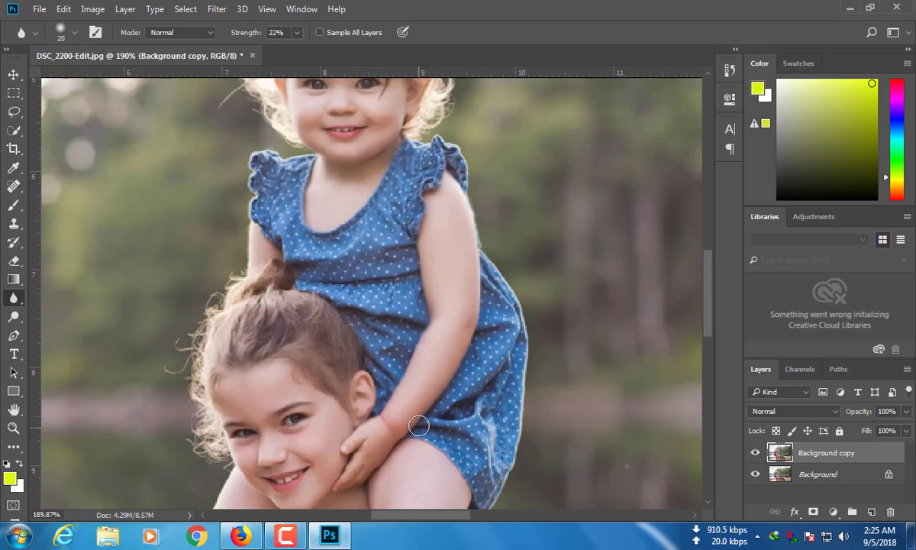
Smooth the older girl's face, neck and arms and the toddler's legs with the Blur tool.
{"action": "left_click_drag", "start_coordinate": [407, 386], "coordinate": [491, 250]}
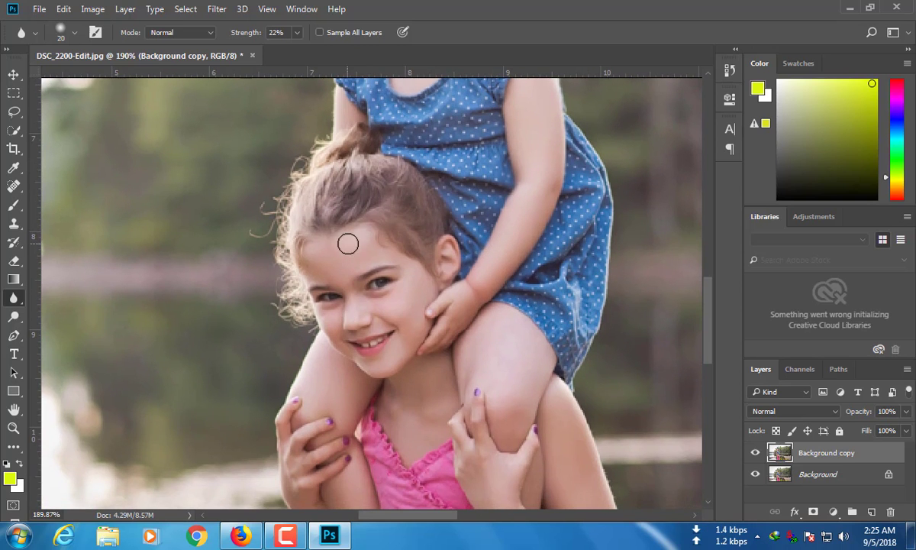
{"action": "mouse_move", "coordinate": [307, 269]}
{"action": "left_mouse_down"}
{"action": "mouse_move", "coordinate": [409, 301]}
{"action": "mouse_move", "coordinate": [377, 308]}
{"action": "mouse_move", "coordinate": [414, 314]}
{"action": "mouse_move", "coordinate": [410, 357]}
{"action": "mouse_move", "coordinate": [411, 324]}
{"action": "mouse_move", "coordinate": [412, 341]}
{"action": "mouse_move", "coordinate": [385, 368]}
{"action": "mouse_move", "coordinate": [412, 352]}
{"action": "mouse_move", "coordinate": [362, 366]}
{"action": "mouse_move", "coordinate": [337, 353]}
{"action": "mouse_move", "coordinate": [325, 317]}
{"action": "mouse_move", "coordinate": [326, 339]}
{"action": "mouse_move", "coordinate": [358, 320]}
{"action": "mouse_move", "coordinate": [345, 258]}
{"action": "mouse_move", "coordinate": [349, 303]}
{"action": "mouse_move", "coordinate": [387, 299]}
{"action": "mouse_move", "coordinate": [436, 337]}
{"action": "left_mouse_up"}
{"action": "left_click_drag", "start_coordinate": [394, 474], "coordinate": [391, 427]}
{"action": "left_click_drag", "start_coordinate": [345, 420], "coordinate": [341, 280]}
{"action": "left_click_drag", "start_coordinate": [344, 438], "coordinate": [294, 356]}
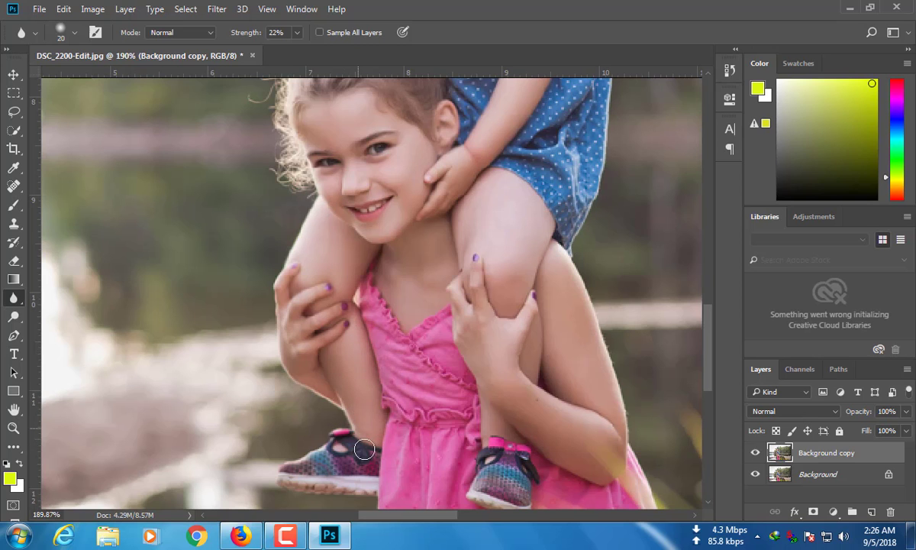
{"action": "left_click_drag", "start_coordinate": [524, 394], "coordinate": [435, 273]}
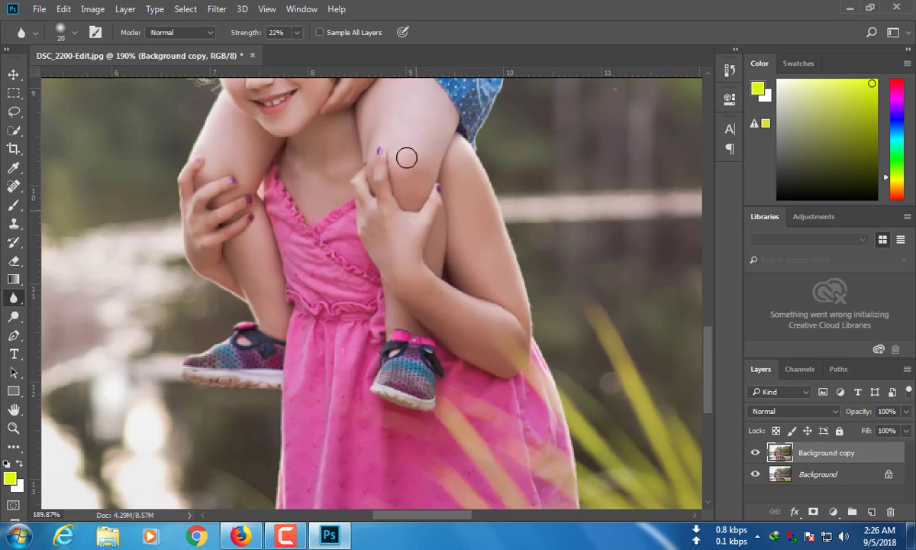
{"action": "scroll", "coordinate": [423, 211], "scroll_direction": "up", "scroll_amount": 3}
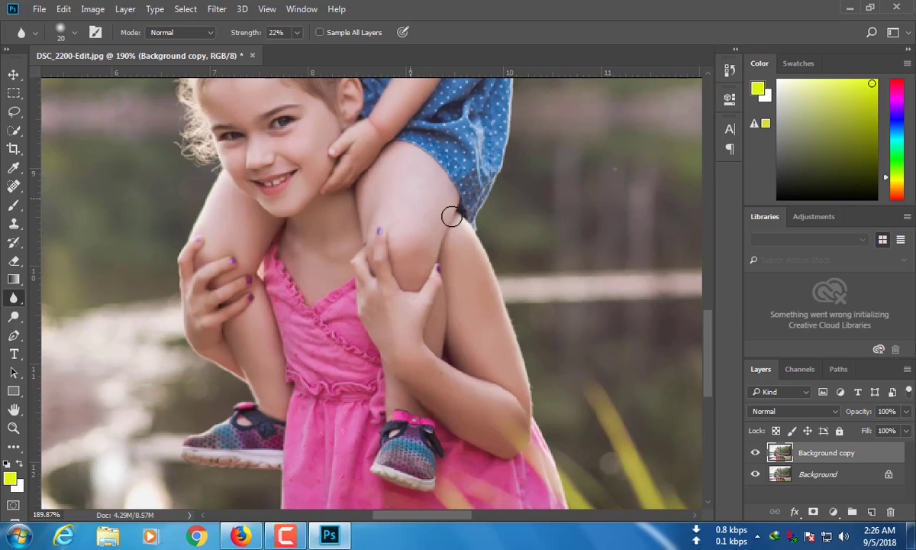
{"action": "scroll", "coordinate": [437, 232], "scroll_direction": "down", "scroll_amount": 8}
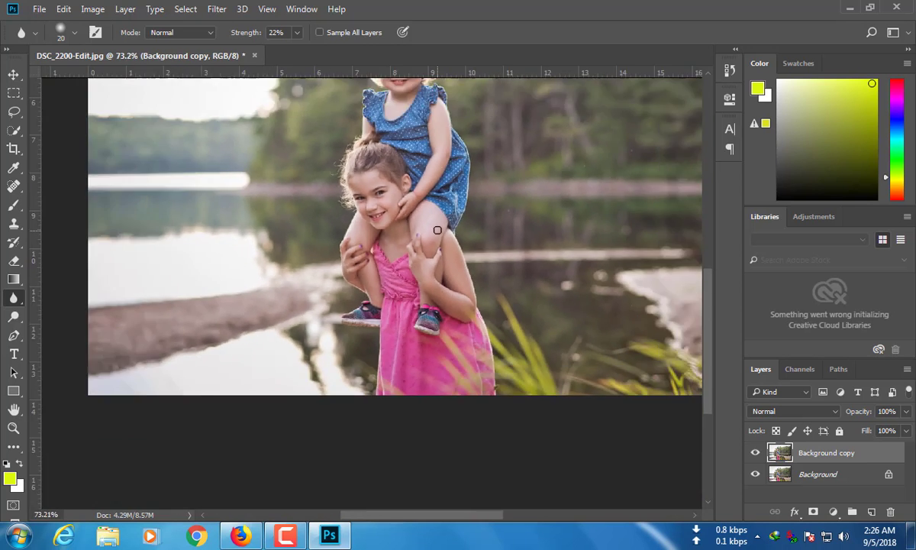
{"action": "scroll", "coordinate": [401, 232], "scroll_direction": "up", "scroll_amount": 1}
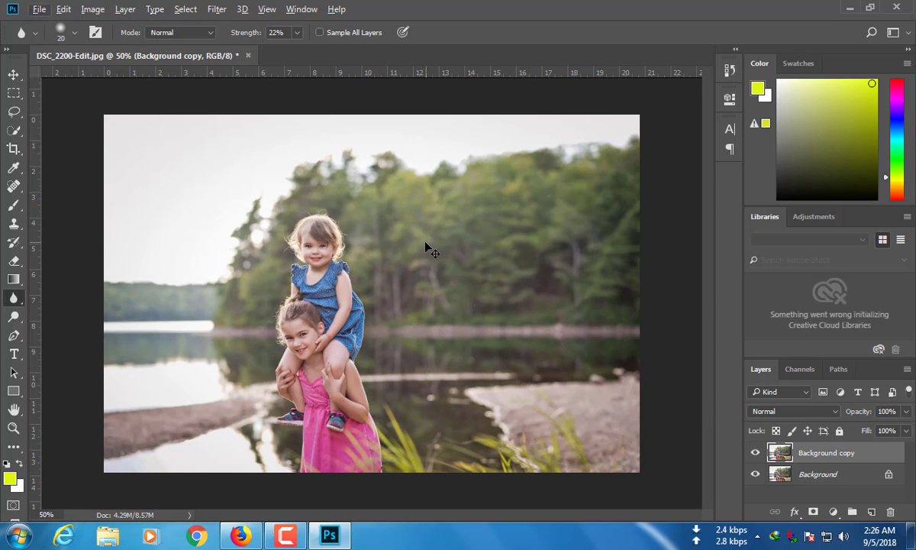
Apply a Brightness/Contrast adjustment with Brightness 8 and Contrast 9 to the duplicated layer.
{"action": "left_click", "coordinate": [93, 10]}
{"action": "mouse_move", "coordinate": [111, 46]}
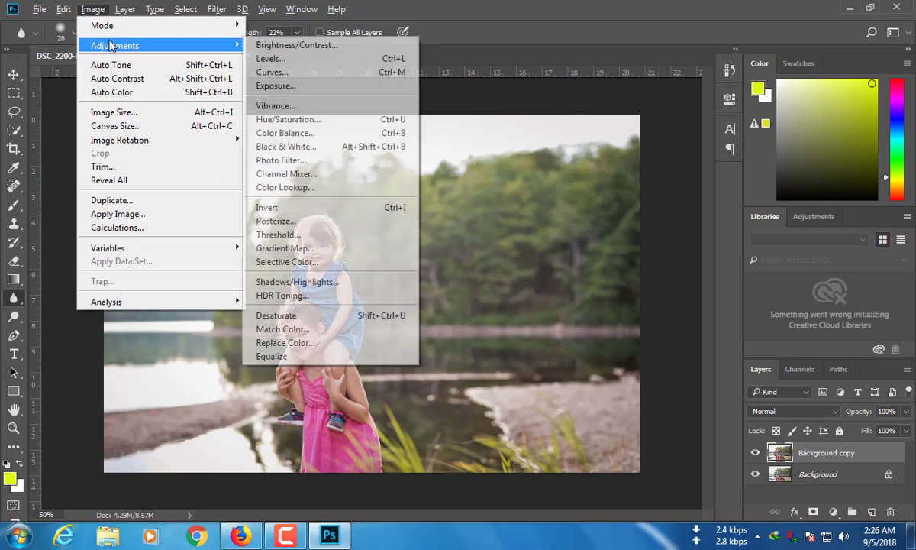
{"action": "left_click", "coordinate": [294, 45]}
{"action": "left_click_drag", "start_coordinate": [455, 135], "coordinate": [611, 171]}
{"action": "left_click_drag", "start_coordinate": [576, 208], "coordinate": [581, 244]}
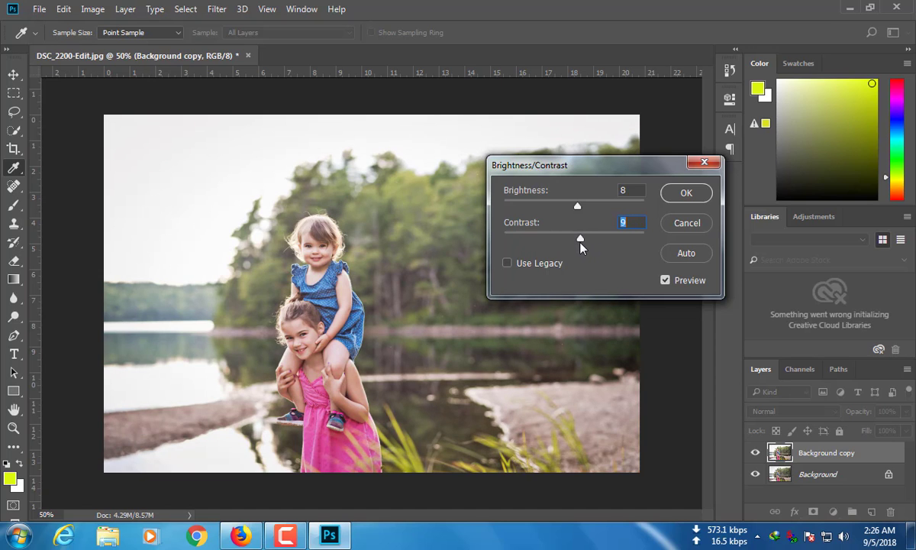
{"action": "left_click", "coordinate": [685, 193]}
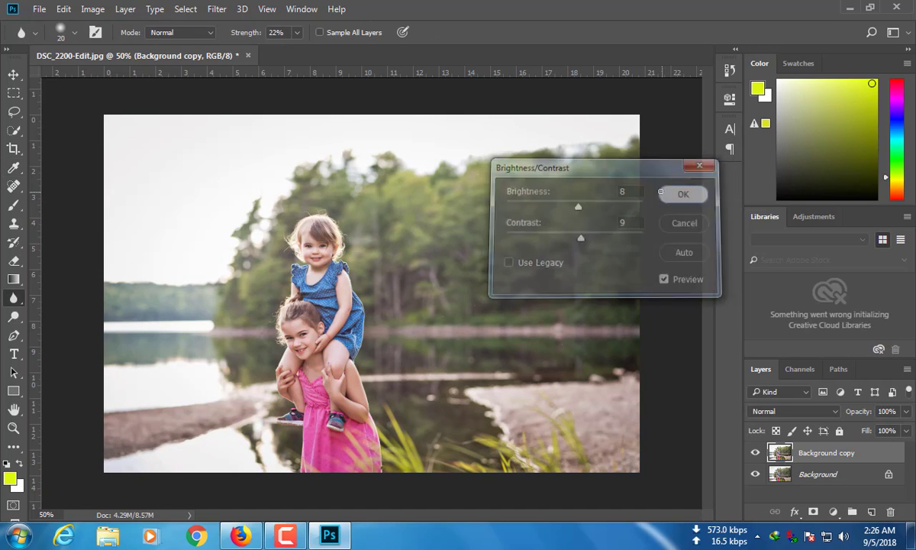
Apply a Curves adjustment on the RGB channel with a shadow point at input 53, output 44 and a second point in the upper midtones.
{"action": "left_click", "coordinate": [92, 9]}
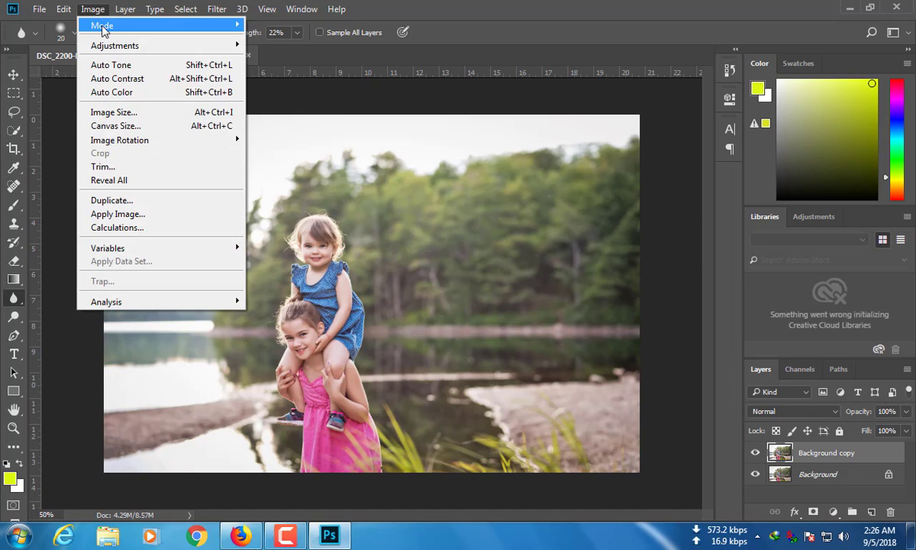
{"action": "mouse_move", "coordinate": [231, 44]}
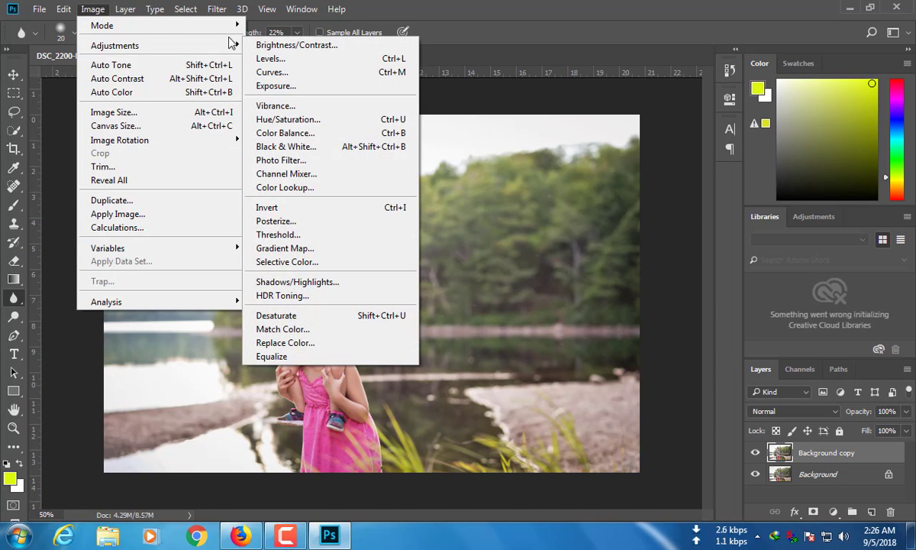
{"action": "left_click", "coordinate": [297, 74]}
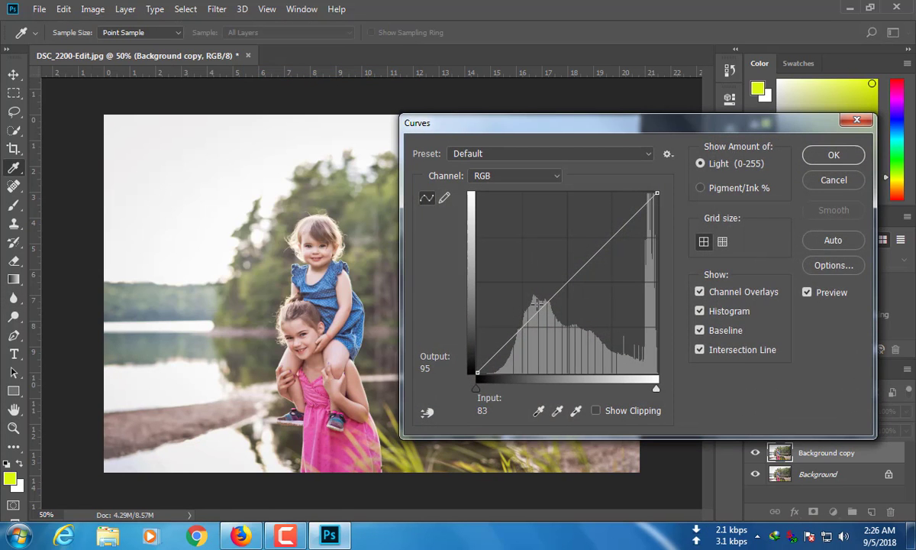
{"action": "left_click_drag", "start_coordinate": [511, 336], "coordinate": [515, 341]}
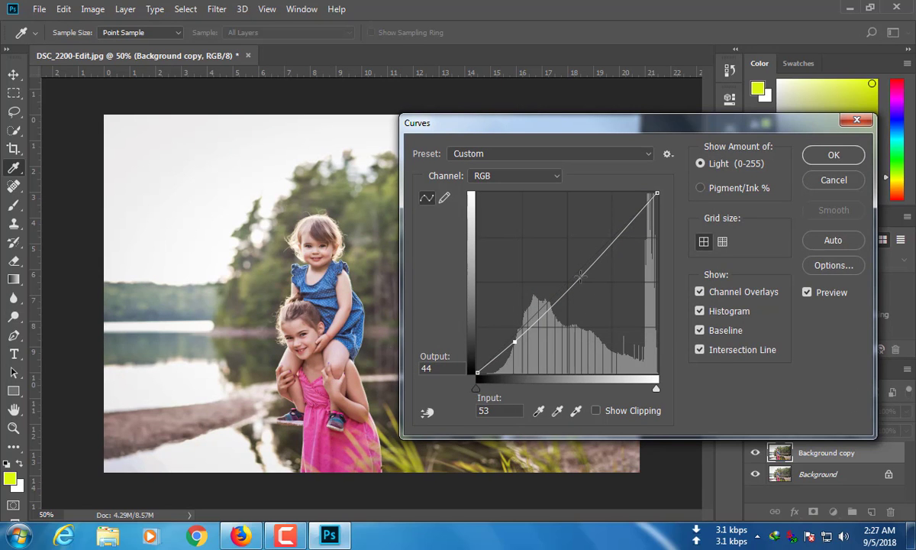
{"action": "mouse_move", "coordinate": [578, 274]}
{"action": "left_mouse_down"}
{"action": "mouse_move", "coordinate": [578, 283]}
{"action": "mouse_move", "coordinate": [579, 275]}
{"action": "left_mouse_up"}
{"action": "left_click", "coordinate": [814, 153]}
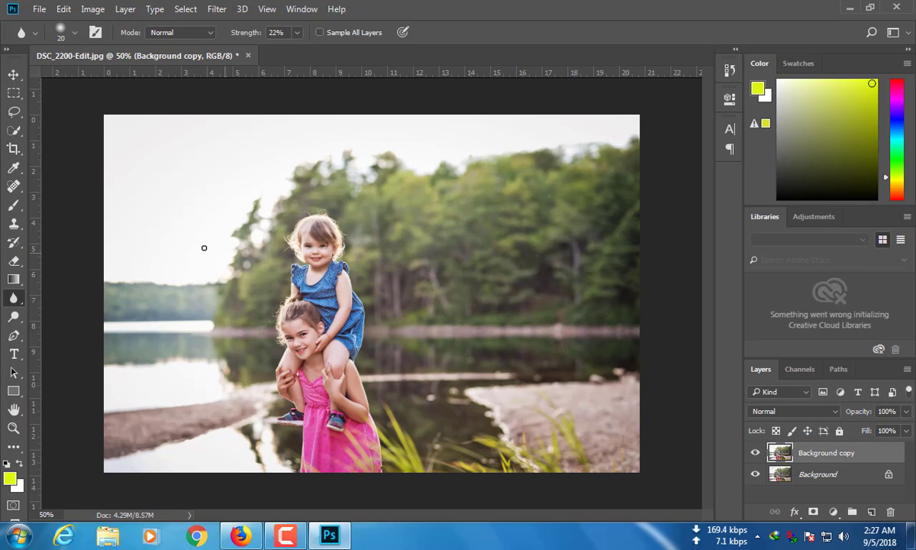
{"action": "left_click", "coordinate": [93, 9]}
{"action": "mouse_move", "coordinate": [114, 44]}
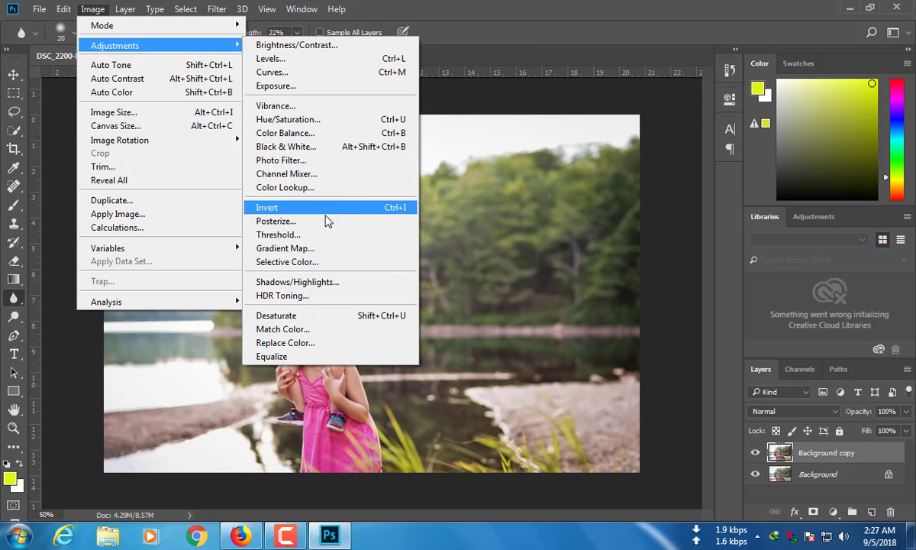
{"action": "left_click", "coordinate": [319, 264]}
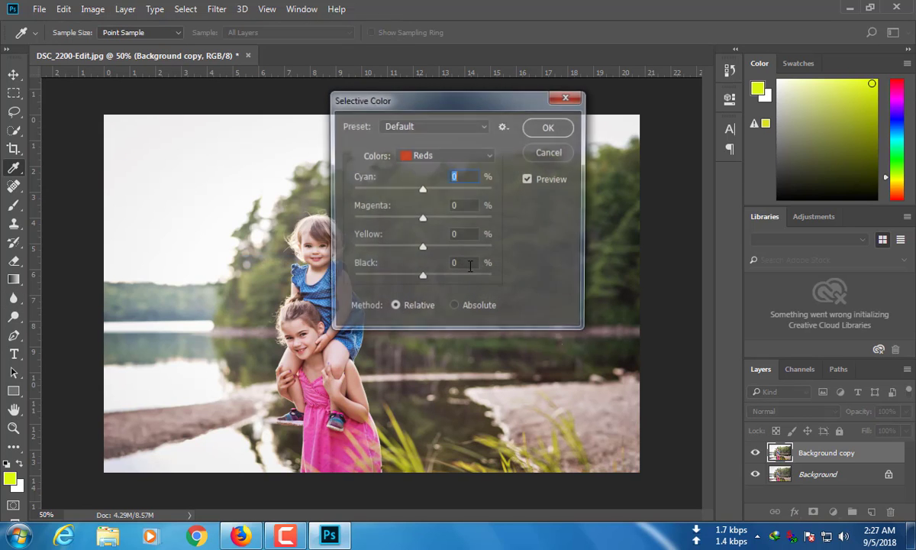
{"action": "left_click", "coordinate": [553, 152]}
In the Camera Raw Filter, set Exposure +0.05, Contrast +13, Highlights +8, Shadows -17, Whites +34 and Blacks -16.
{"action": "left_click", "coordinate": [217, 9]}
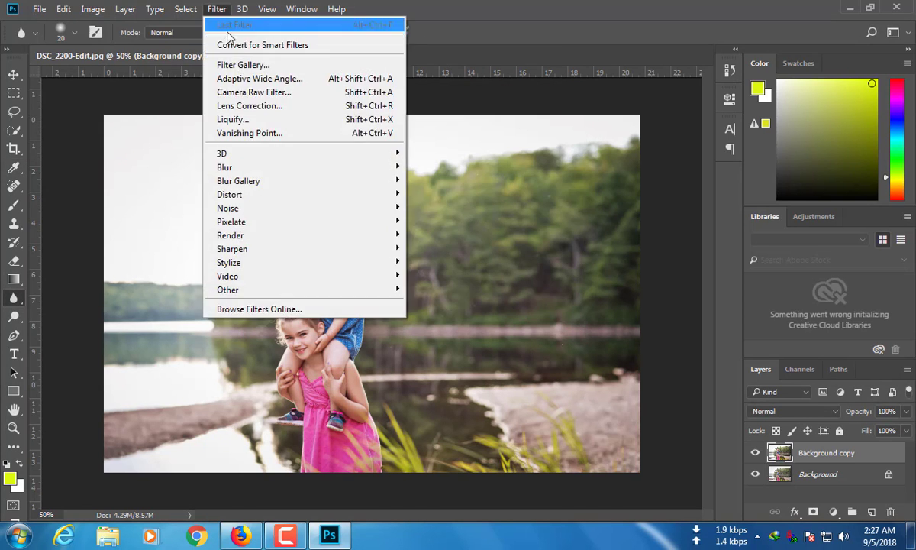
{"action": "left_click", "coordinate": [245, 90]}
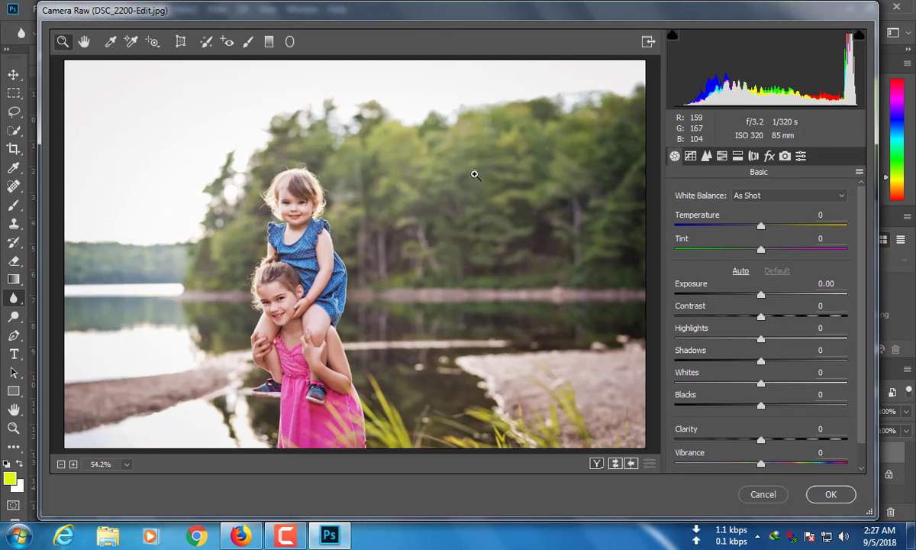
{"action": "left_click_drag", "start_coordinate": [762, 297], "coordinate": [747, 407]}
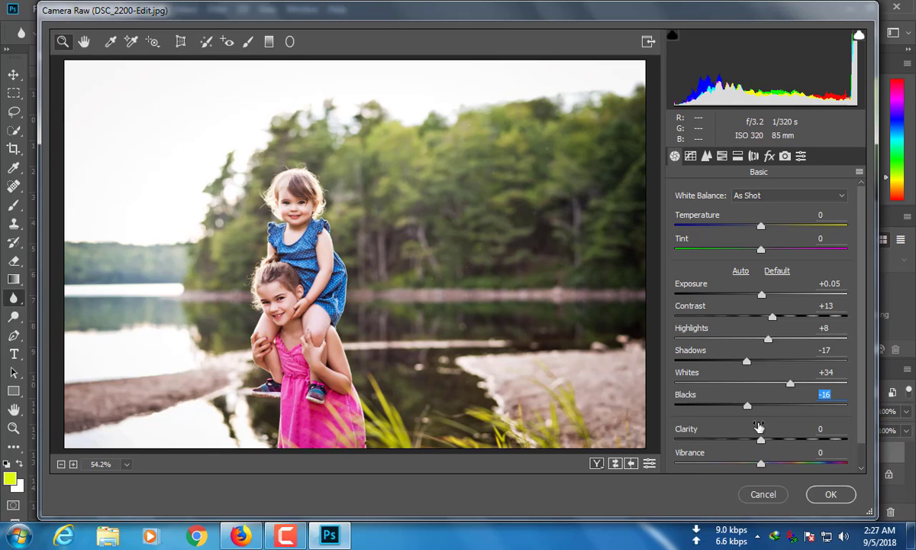
Set Clarity to +22 and Vibrance to +2 in the Camera Raw basic adjustments, keeping Saturation at 0.
{"action": "left_click_drag", "start_coordinate": [761, 441], "coordinate": [776, 439]}
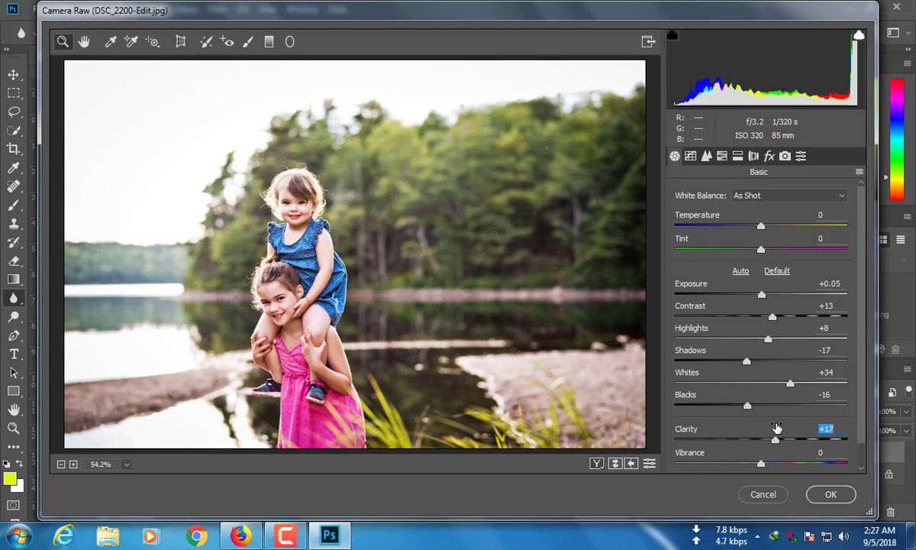
{"action": "scroll", "coordinate": [777, 434], "scroll_direction": "down", "scroll_amount": 1}
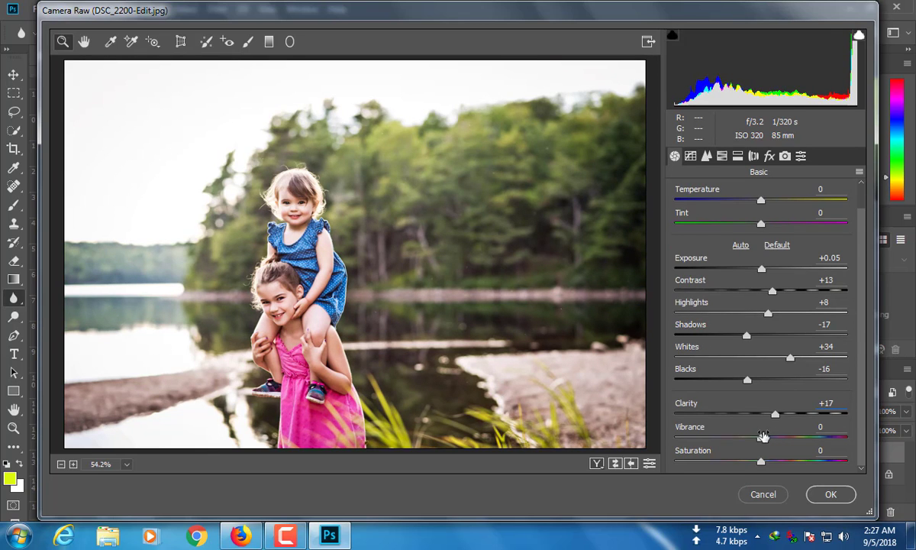
{"action": "left_click", "coordinate": [763, 436]}
{"action": "left_click_drag", "start_coordinate": [775, 416], "coordinate": [782, 417]}
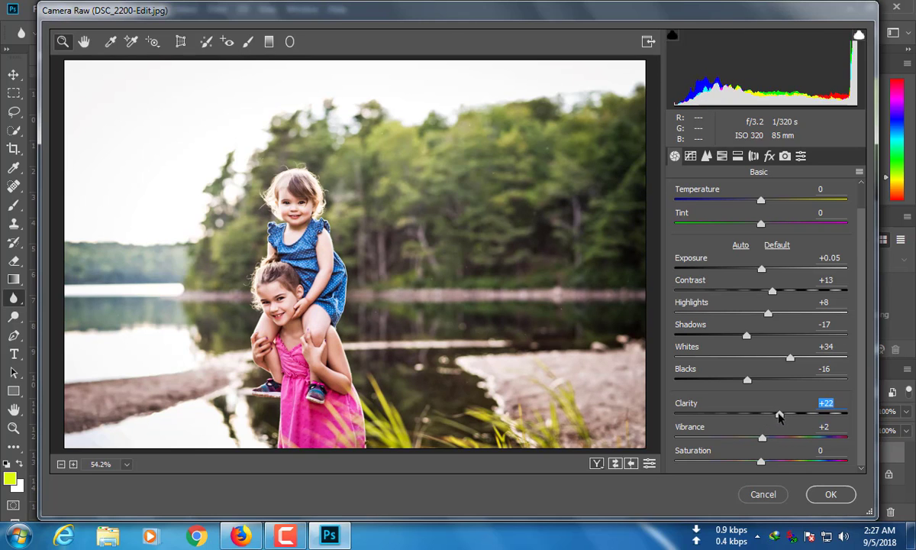
{"action": "left_click", "coordinate": [762, 462]}
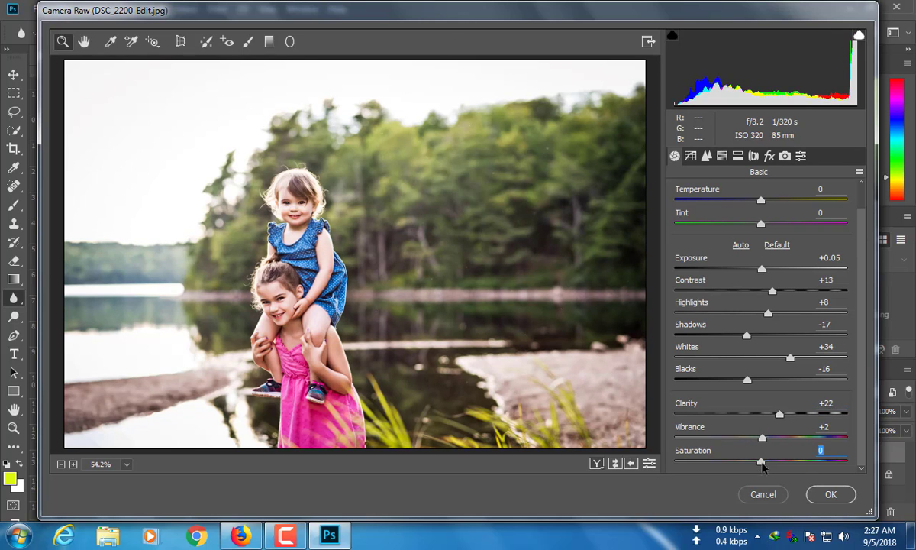
Set the parametric tone curve to Shadows -9, Darks +5 and Lights +9, and fine-tune its Highlights.
{"action": "left_click", "coordinate": [692, 156]}
{"action": "scroll", "coordinate": [772, 443], "scroll_direction": "down", "scroll_amount": 1}
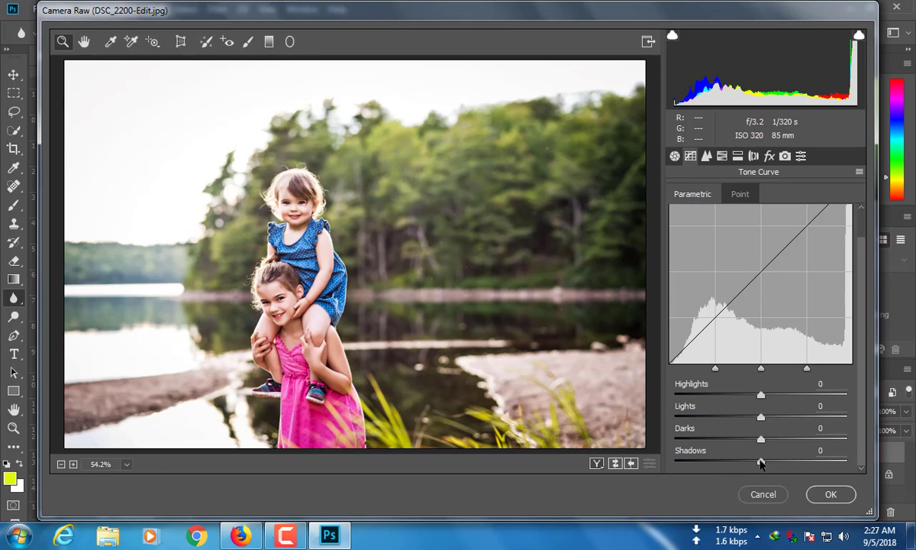
{"action": "left_click_drag", "start_coordinate": [761, 463], "coordinate": [754, 465]}
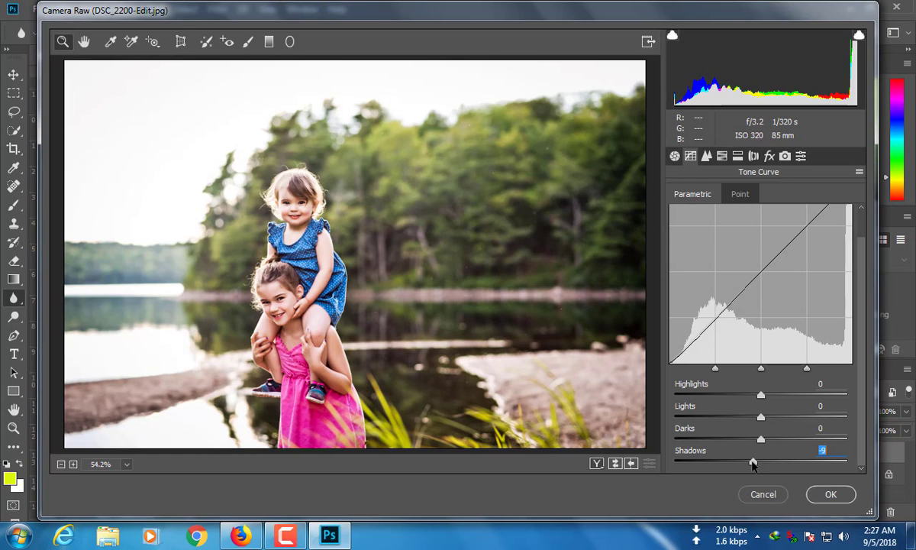
{"action": "mouse_move", "coordinate": [761, 442]}
{"action": "left_mouse_down"}
{"action": "mouse_move", "coordinate": [780, 438]}
{"action": "mouse_move", "coordinate": [773, 445]}
{"action": "mouse_move", "coordinate": [763, 419]}
{"action": "mouse_move", "coordinate": [767, 444]}
{"action": "left_mouse_up"}
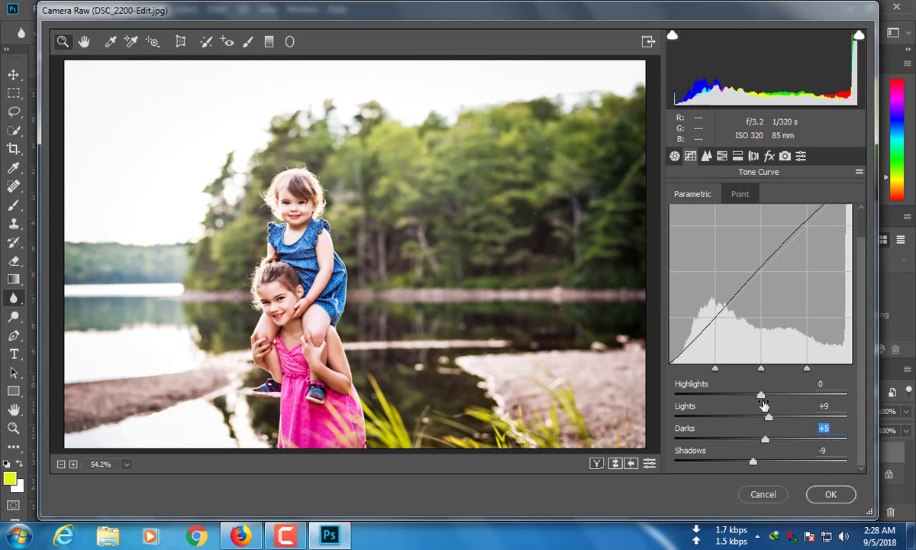
{"action": "mouse_move", "coordinate": [764, 397]}
{"action": "left_mouse_down"}
{"action": "mouse_move", "coordinate": [744, 397]}
{"action": "mouse_move", "coordinate": [762, 397]}
{"action": "left_mouse_up"}
Sharpen the photo in the Camera Raw detail settings with Amount 28 and Masking 13.
{"action": "left_click", "coordinate": [707, 156]}
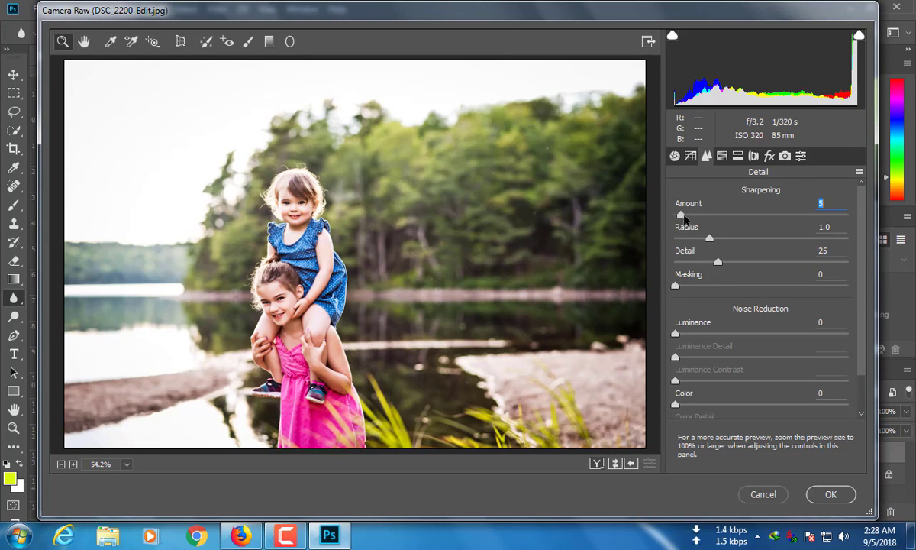
{"action": "left_click_drag", "start_coordinate": [681, 216], "coordinate": [708, 215]}
{"action": "left_click_drag", "start_coordinate": [684, 291], "coordinate": [700, 286]}
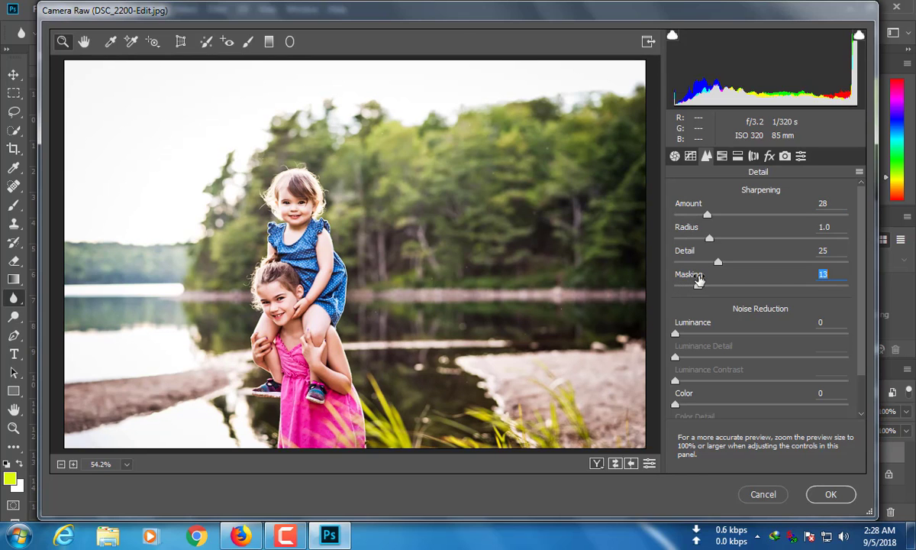
In the HSL hue adjustments, set Yellows to +43 and Greens to -33.
{"action": "left_click", "coordinate": [722, 155]}
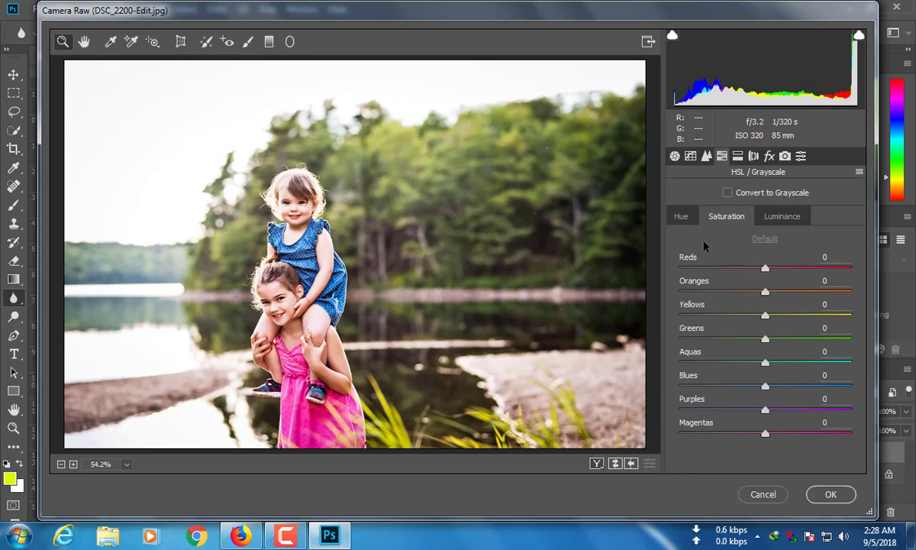
{"action": "left_click", "coordinate": [684, 217]}
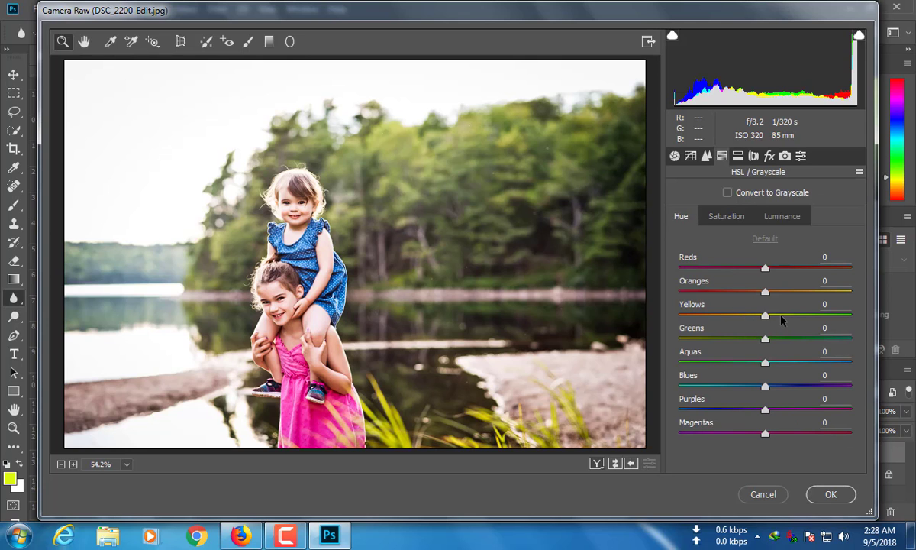
{"action": "left_click_drag", "start_coordinate": [766, 315], "coordinate": [803, 315]}
{"action": "left_click_drag", "start_coordinate": [766, 339], "coordinate": [737, 339]}
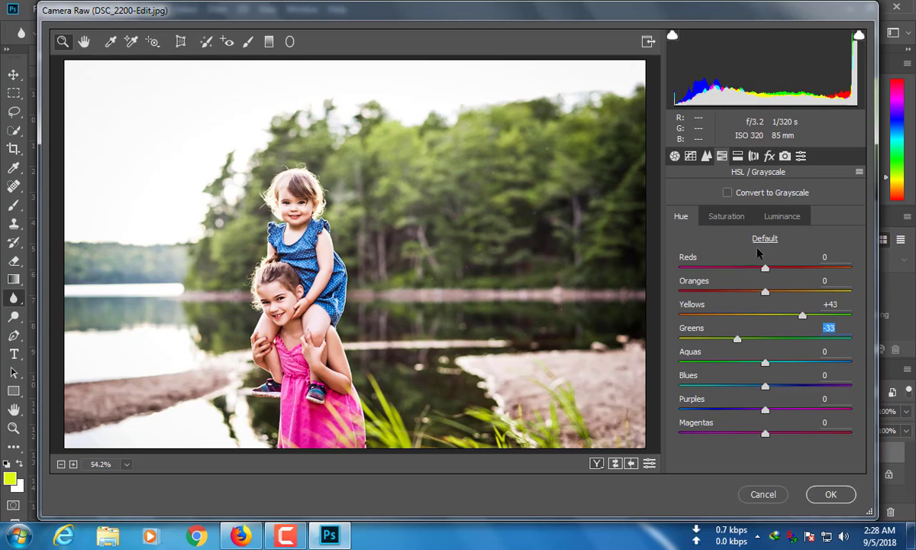
Set the HSL saturation to Yellows +43, Greens +78, Aquas +15, Blues +79, Purples +33 and Magentas +32.
{"action": "left_click", "coordinate": [726, 217]}
{"action": "left_click_drag", "start_coordinate": [765, 314], "coordinate": [811, 341]}
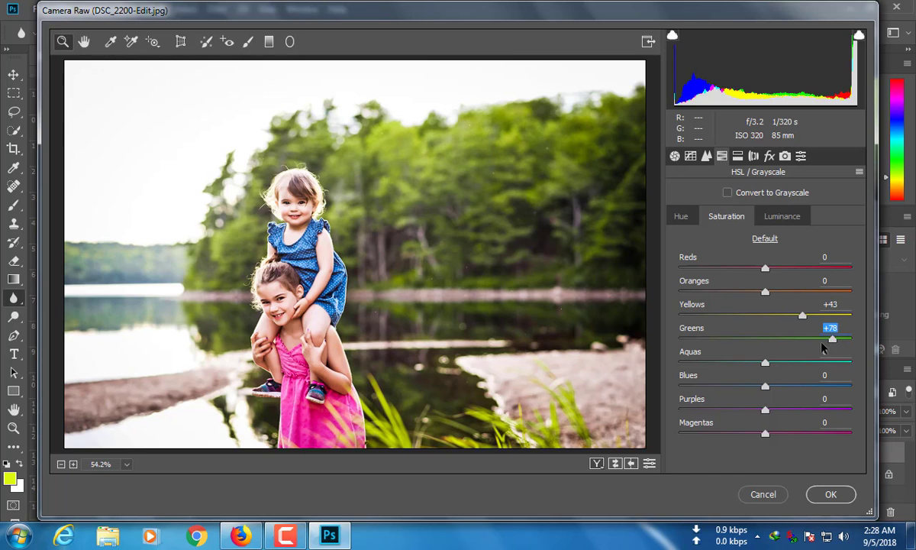
{"action": "left_click_drag", "start_coordinate": [763, 364], "coordinate": [834, 384]}
{"action": "left_click_drag", "start_coordinate": [765, 411], "coordinate": [808, 436]}
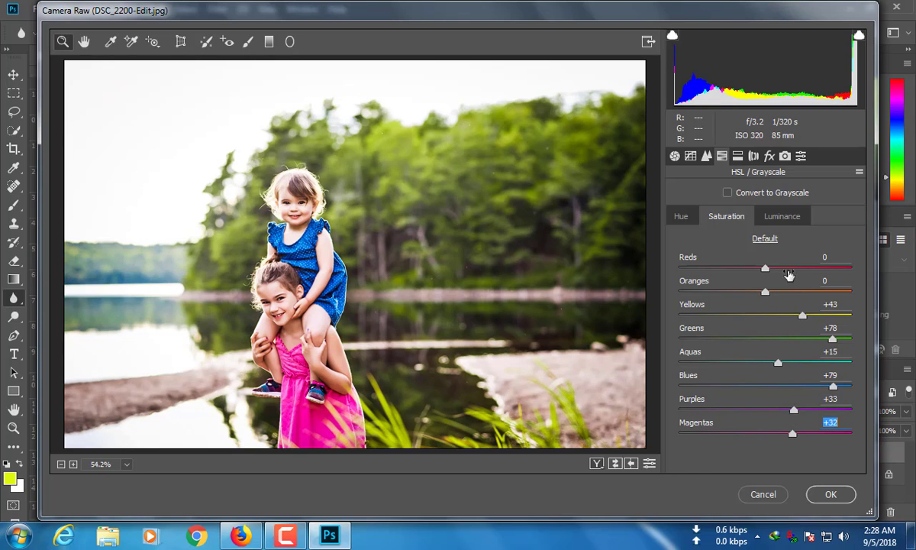
Set the HSL luminance to Reds +11, Oranges -1, Greens +18, Aquas +21 and Blues +22.
{"action": "left_click", "coordinate": [782, 216]}
{"action": "left_click_drag", "start_coordinate": [766, 292], "coordinate": [776, 271]}
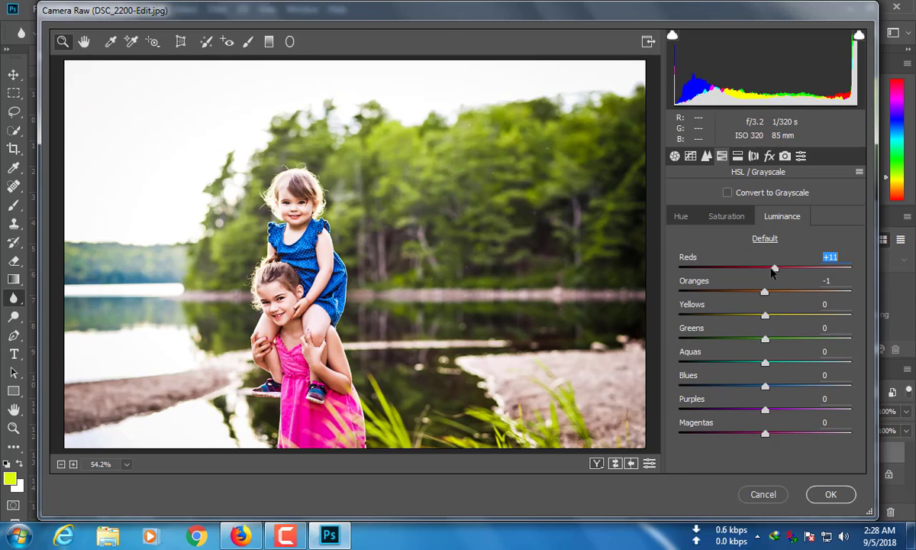
{"action": "left_click_drag", "start_coordinate": [768, 342], "coordinate": [784, 390]}
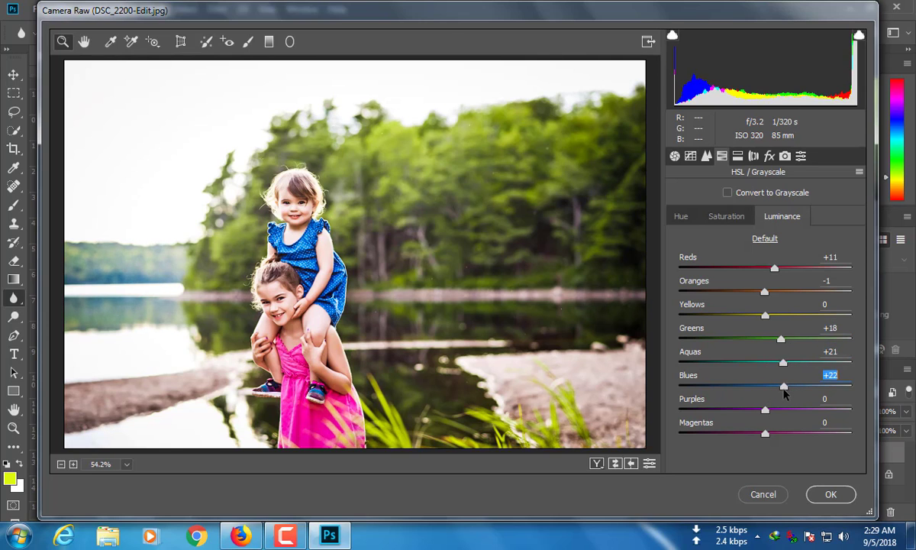
Add a graduated filter running diagonally from the photo's upper-left corner to the edge of the trees, with Exposure +3.45.
{"action": "left_click", "coordinate": [268, 42]}
{"action": "left_click_drag", "start_coordinate": [68, 60], "coordinate": [204, 237]}
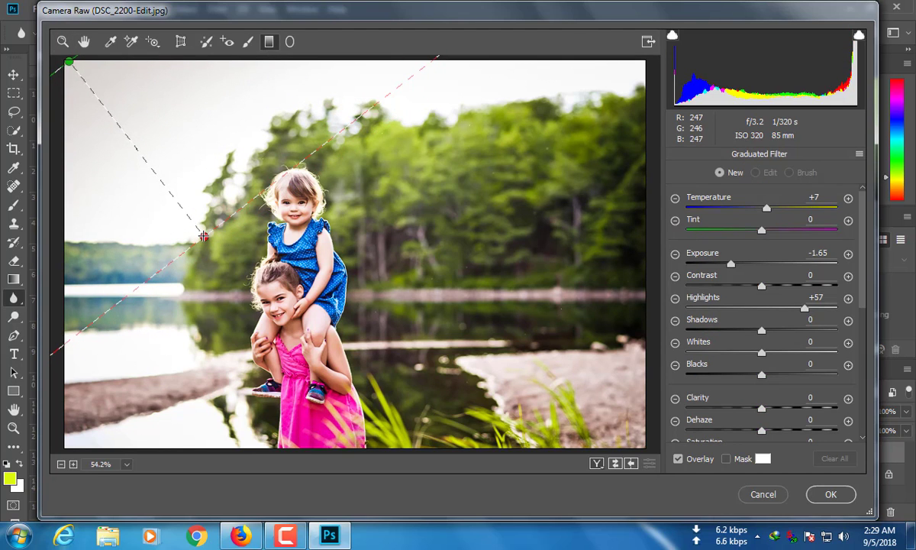
{"action": "left_click_drag", "start_coordinate": [747, 265], "coordinate": [828, 264]}
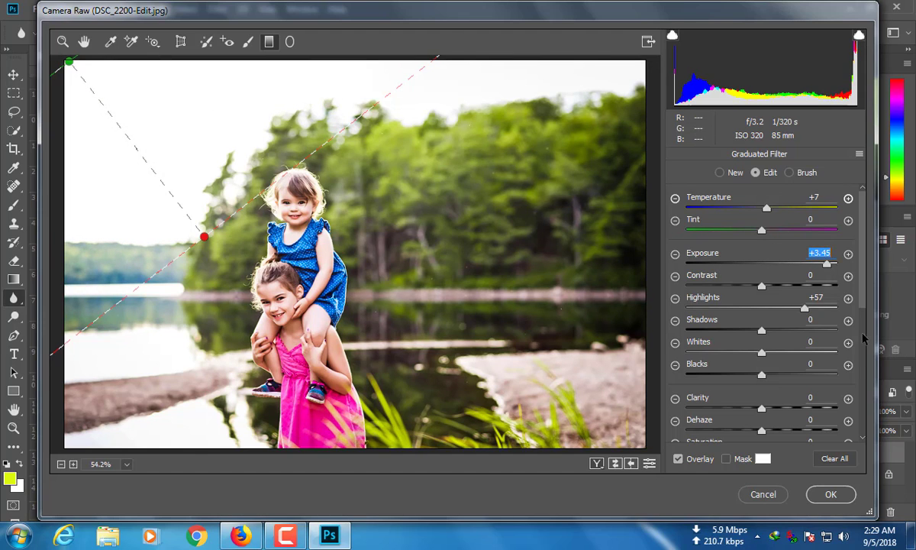
{"action": "key", "text": "z"}
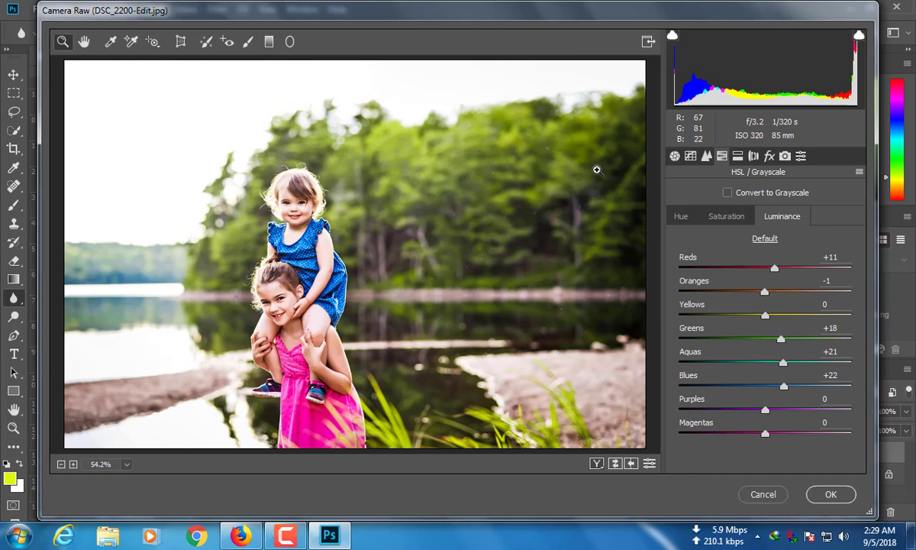
Darken the photo's edges with a post-crop vignette Amount of -28.
{"action": "left_click", "coordinate": [769, 157]}
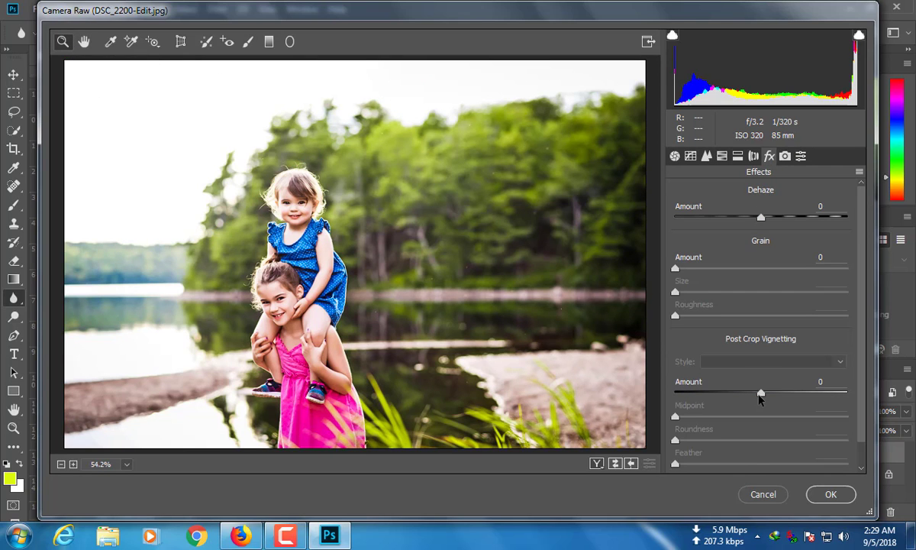
{"action": "left_click_drag", "start_coordinate": [761, 394], "coordinate": [739, 396]}
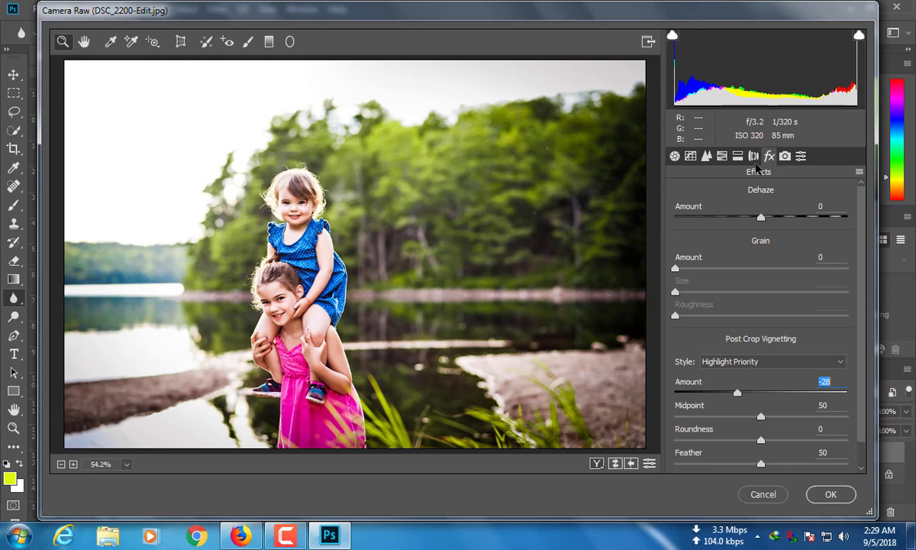
Calibrate Blue Primary to Hue -32, Saturation -25 and Green Primary to Hue -30, Saturation +22, and apply the Camera Raw filter.
{"action": "left_click", "coordinate": [784, 157]}
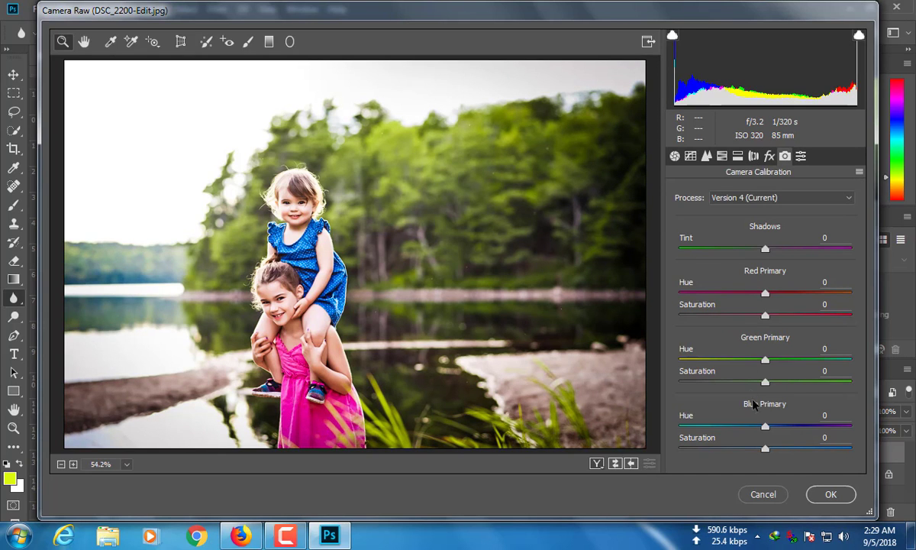
{"action": "left_click_drag", "start_coordinate": [766, 425], "coordinate": [745, 454]}
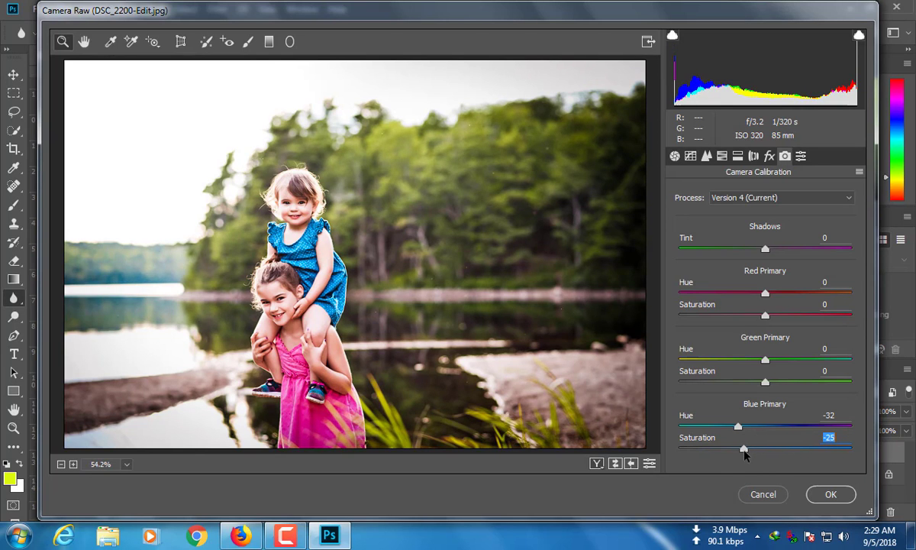
{"action": "left_click_drag", "start_coordinate": [768, 362], "coordinate": [783, 382]}
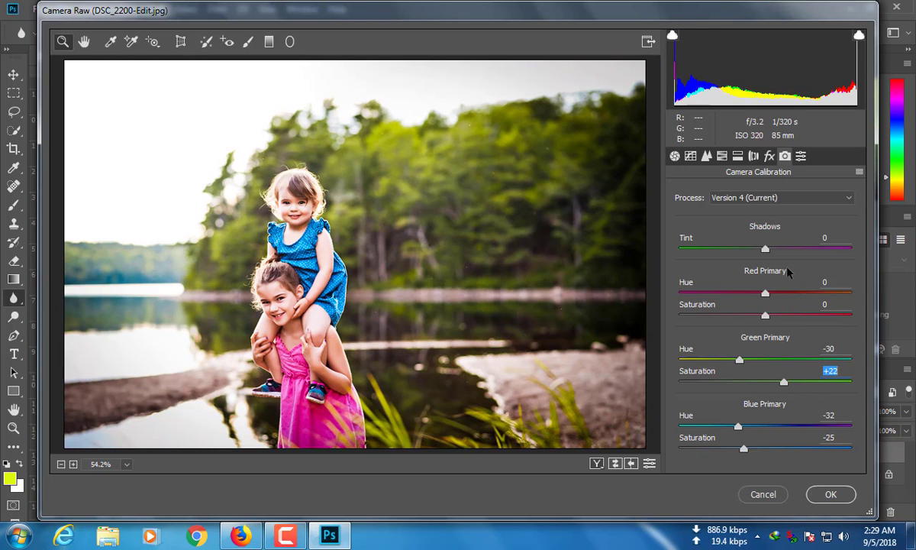
{"action": "left_click", "coordinate": [675, 156]}
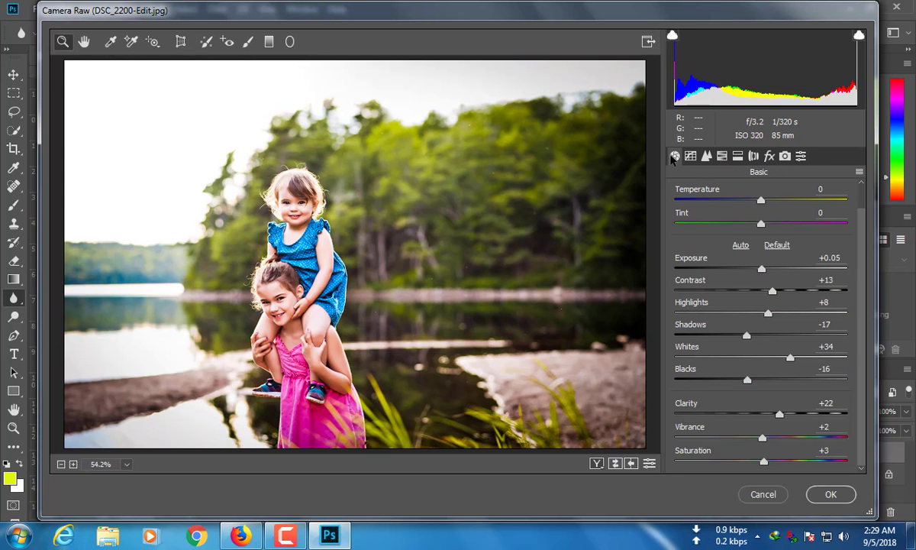
{"action": "left_click", "coordinate": [832, 495]}
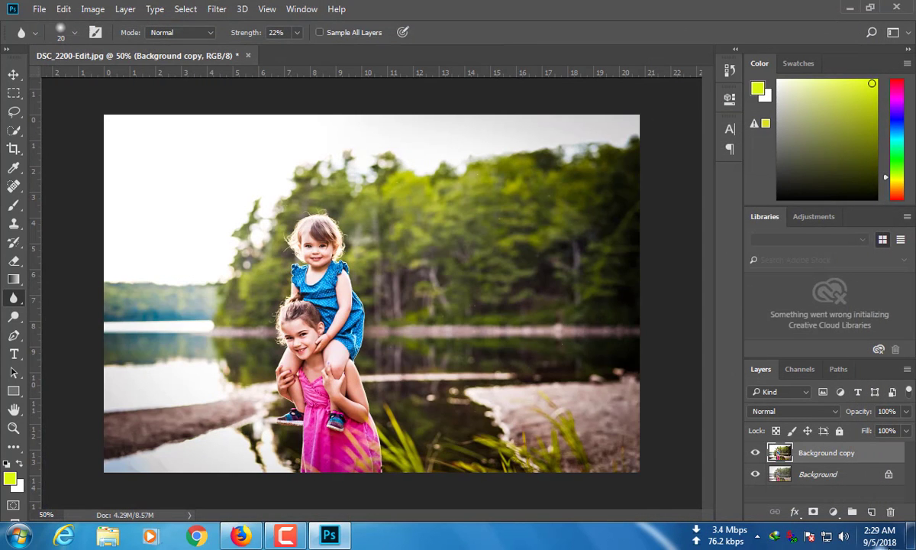
Create a new layer and paint one soft 400 px red brush dab in the sky at the photo's upper left.
{"action": "left_click", "coordinate": [871, 511]}
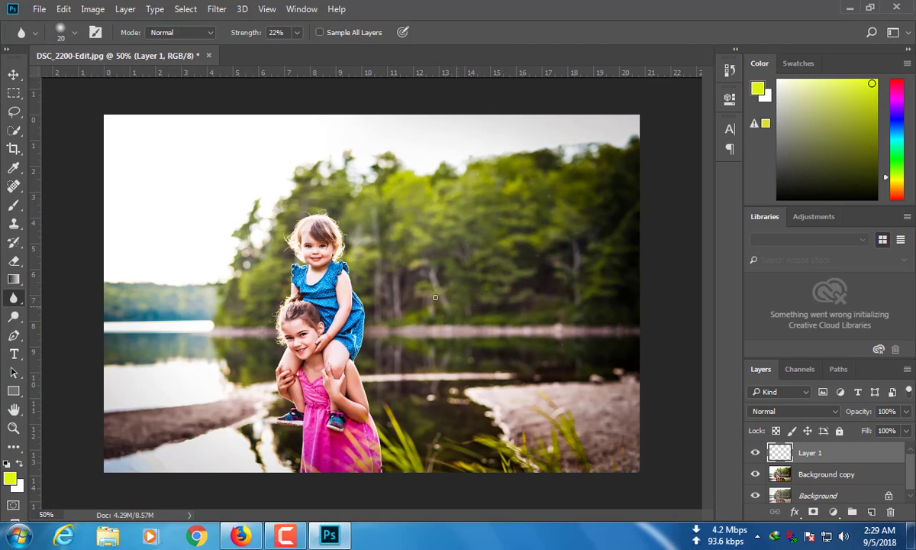
{"action": "left_click", "coordinate": [14, 205]}
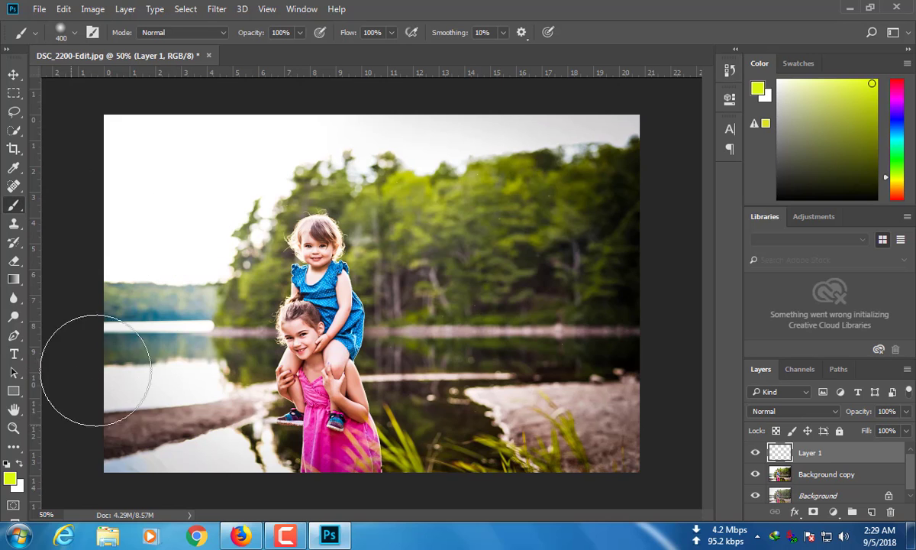
{"action": "left_click", "coordinate": [12, 478]}
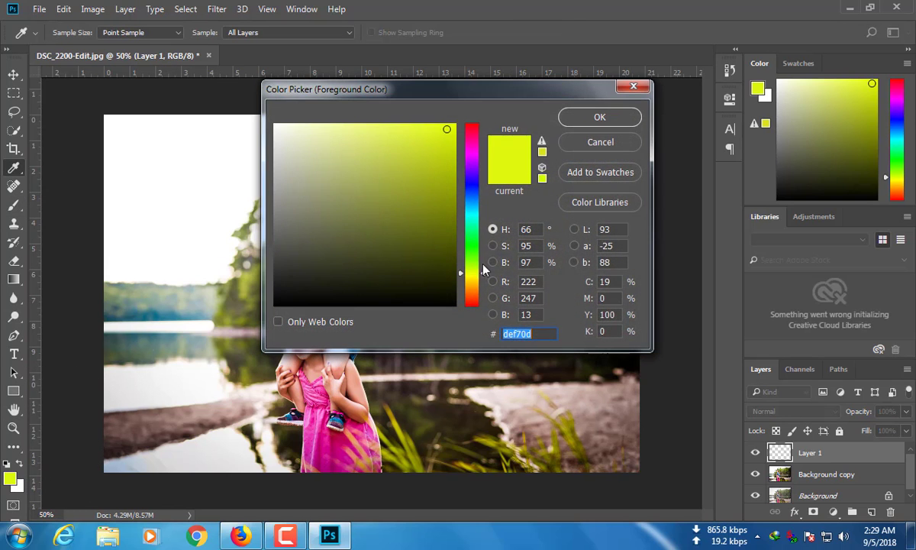
{"action": "left_click_drag", "start_coordinate": [470, 205], "coordinate": [470, 128]}
{"action": "left_click", "coordinate": [600, 116]}
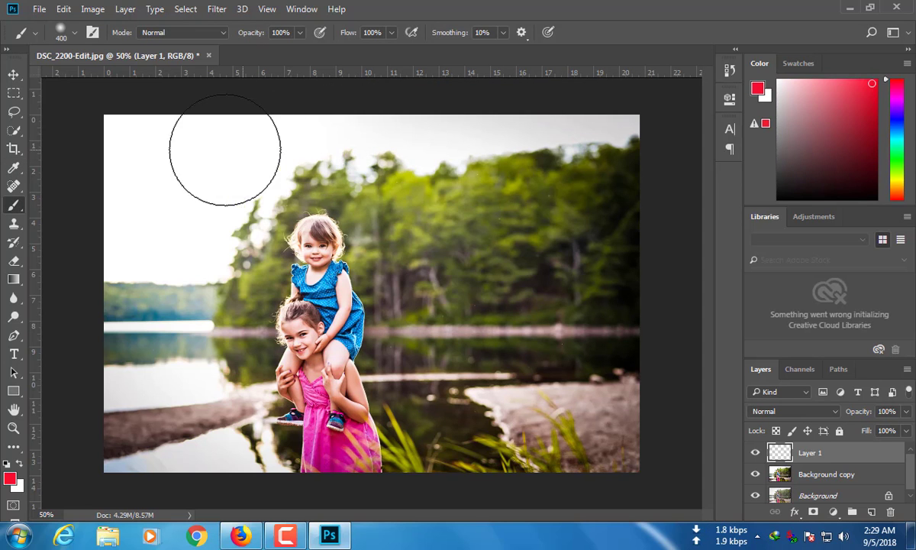
{"action": "left_click", "coordinate": [184, 164]}
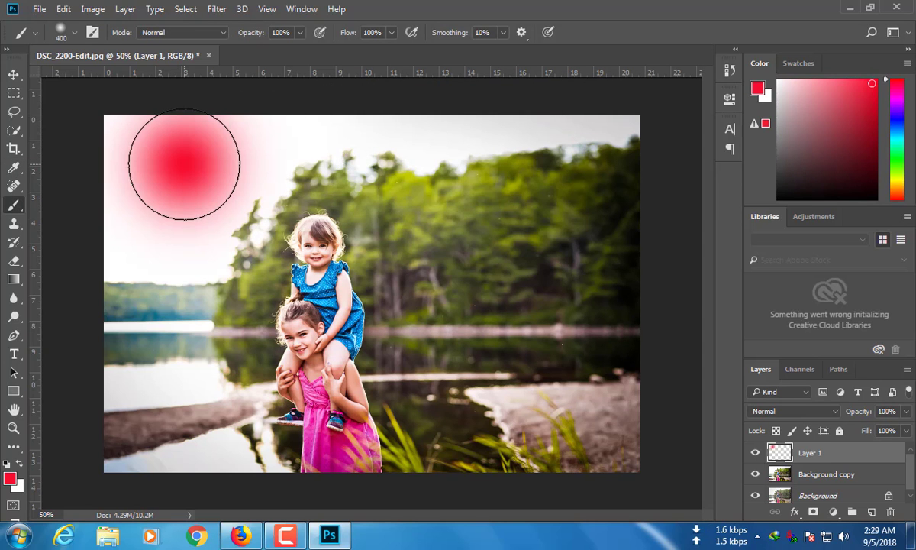
Change the foreground color to yellow f7ef0d and paint a 150 px brush dab in the centre of the red spot.
{"action": "left_click", "coordinate": [10, 479]}
{"action": "left_click", "coordinate": [474, 271]}
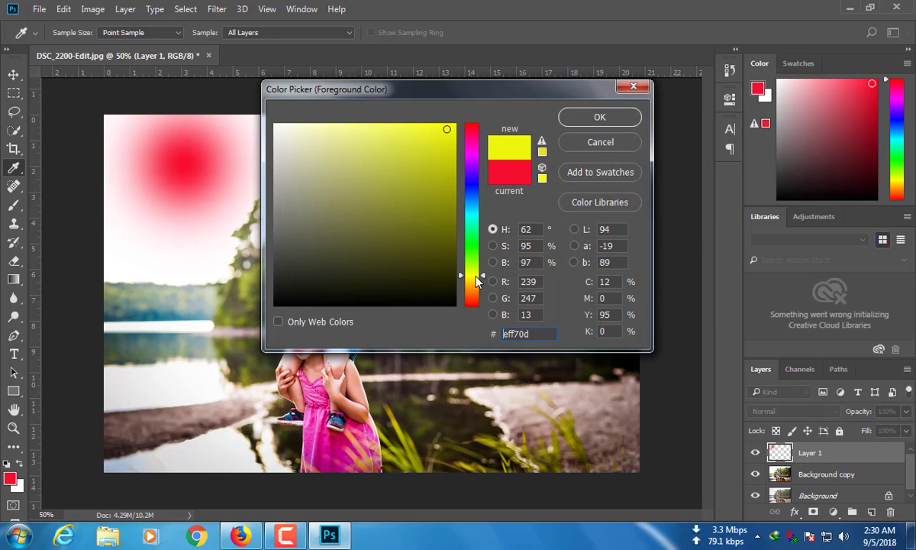
{"action": "left_click", "coordinate": [467, 277]}
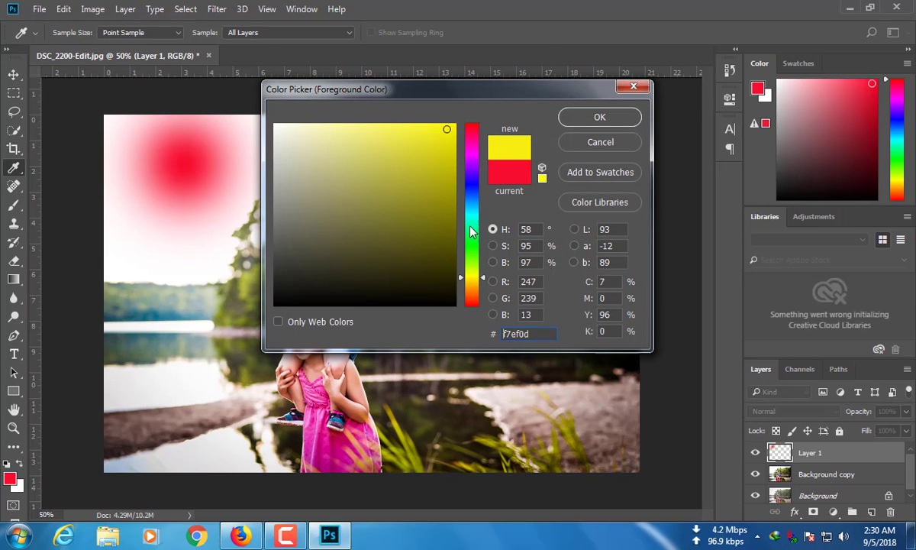
{"action": "left_click", "coordinate": [609, 119]}
{"action": "key", "text": "b"}
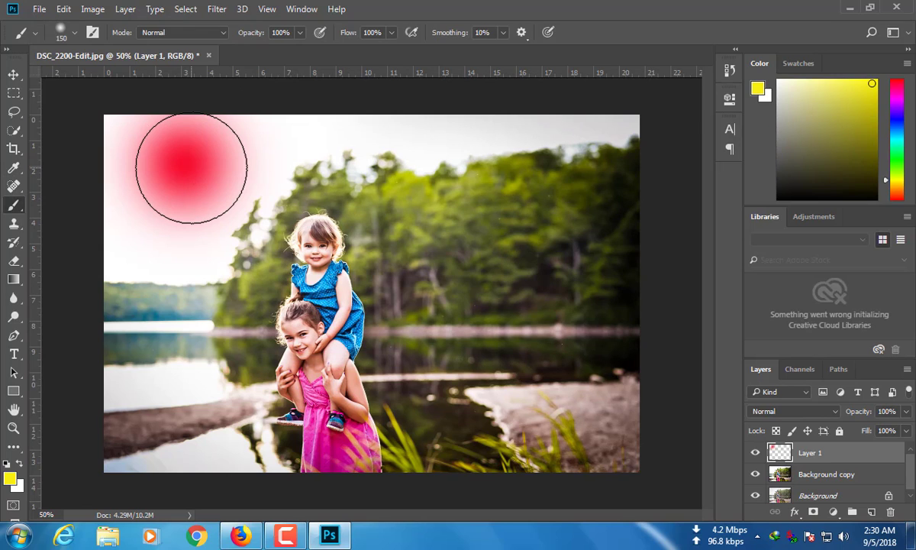
{"action": "left_click", "coordinate": [183, 163]}
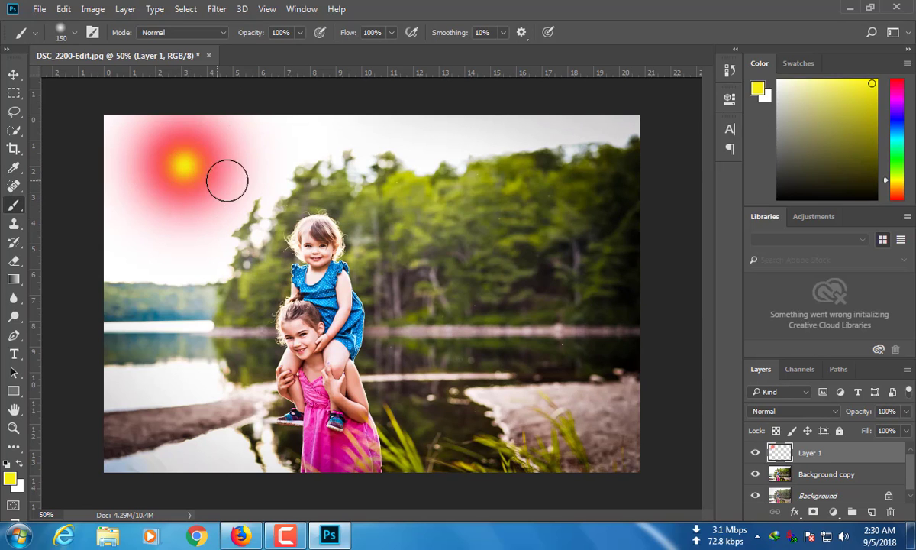
Try different blend modes on the red and yellow glow layer, including Soft Light, Linear Dodge (Add) and Color.
{"action": "left_click", "coordinate": [782, 413]}
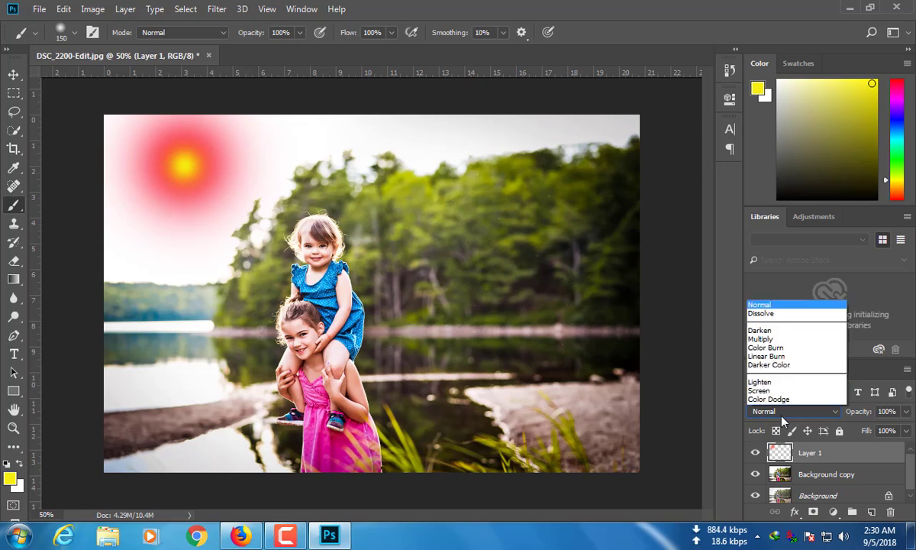
{"action": "left_click", "coordinate": [763, 271]}
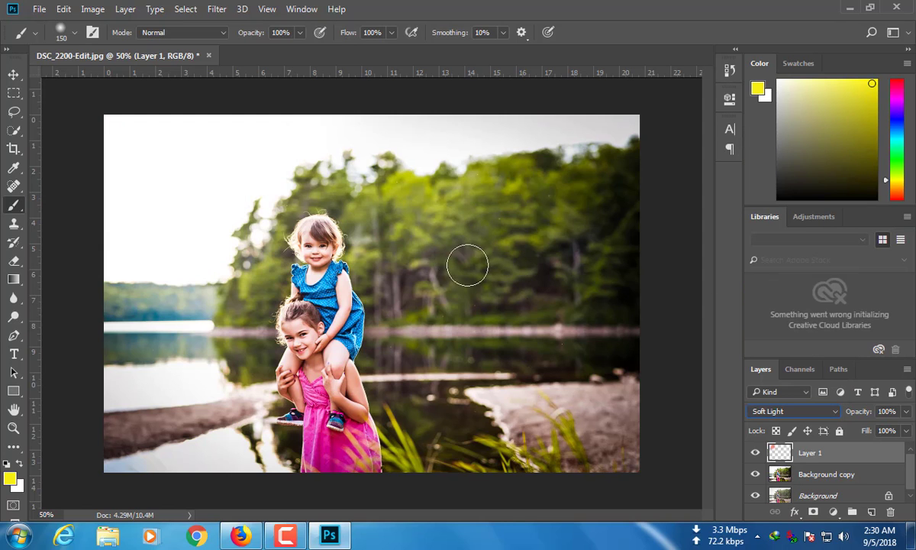
{"action": "left_click", "coordinate": [764, 411]}
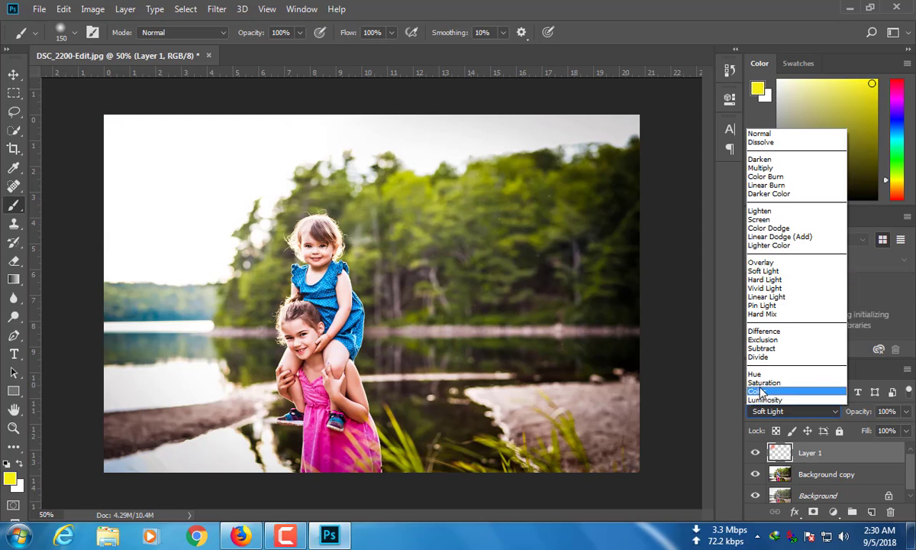
{"action": "left_click", "coordinate": [767, 186]}
{"action": "key", "text": "Down"}
{"action": "key", "text": "Down"}
{"action": "key", "text": "Down"}
{"action": "key", "text": "Down"}
{"action": "key", "text": "Down"}
{"action": "key", "text": "Down"}
{"action": "key", "text": "Down"}
{"action": "key", "text": "Down"}
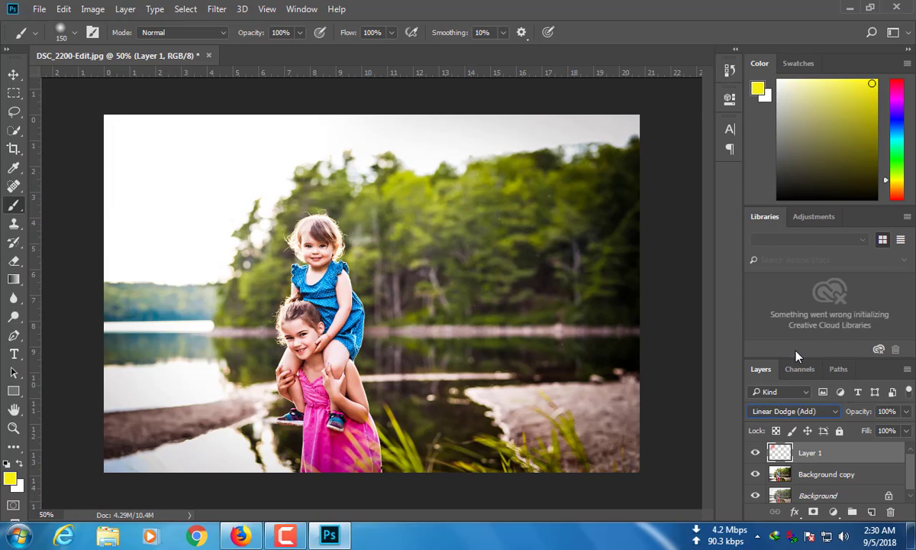
{"action": "key", "text": "Down"}
{"action": "key", "text": "Down"}
{"action": "key", "text": "Down"}
{"action": "key", "text": "Down"}
{"action": "key", "text": "Down"}
{"action": "key", "text": "Down"}
{"action": "key", "text": "Down"}
{"action": "key", "text": "Down"}
{"action": "key", "text": "Down"}
{"action": "key", "text": "Down"}
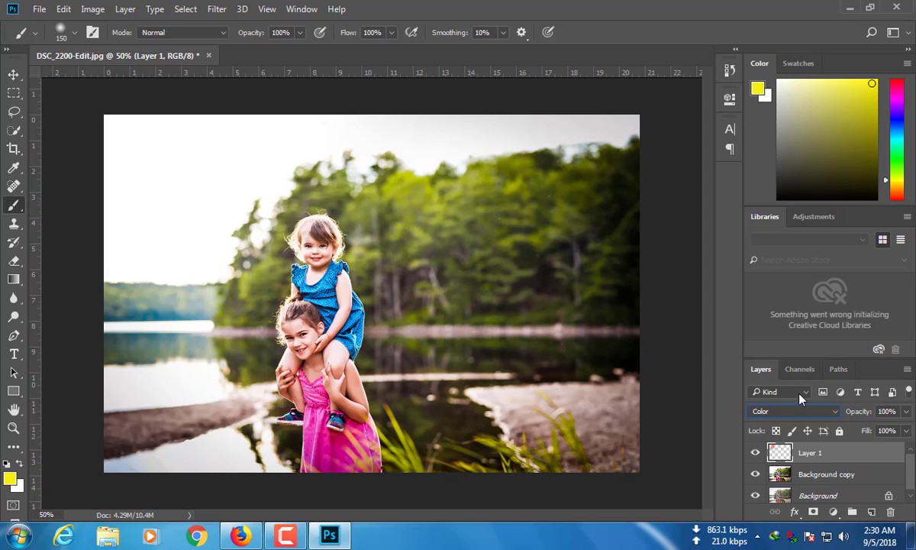
Set the glow layer's blend mode to Soft Light and move the glow onto the dark trees at the photo's right.
{"action": "left_click", "coordinate": [785, 411]}
{"action": "left_click", "coordinate": [764, 271]}
{"action": "left_click", "coordinate": [14, 74]}
{"action": "mouse_move", "coordinate": [167, 182]}
{"action": "left_mouse_down"}
{"action": "mouse_move", "coordinate": [426, 201]}
{"action": "mouse_move", "coordinate": [540, 234]}
{"action": "mouse_move", "coordinate": [504, 291]}
{"action": "left_mouse_up"}
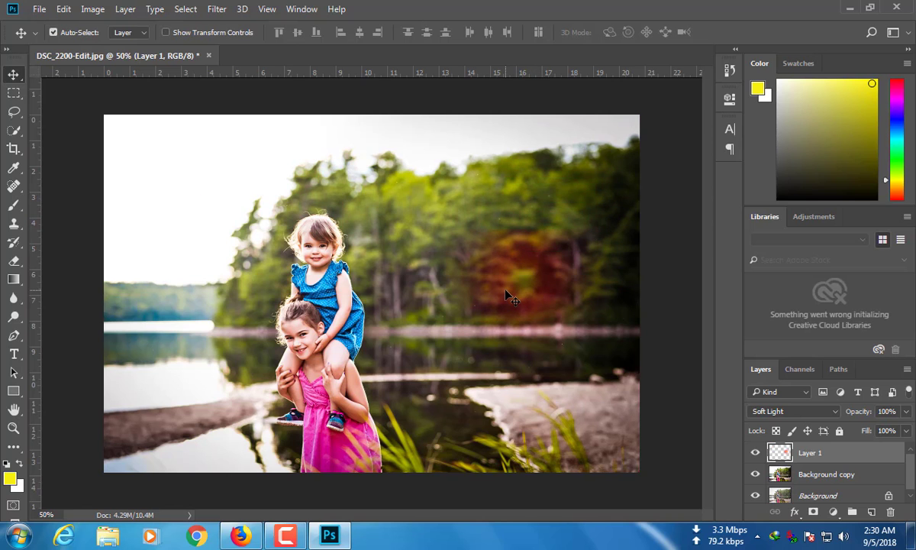
Scale the glow layer to about 262% and reposition it over the upper tree line and sky behind the children.
{"action": "key", "text": "ctrl+t"}
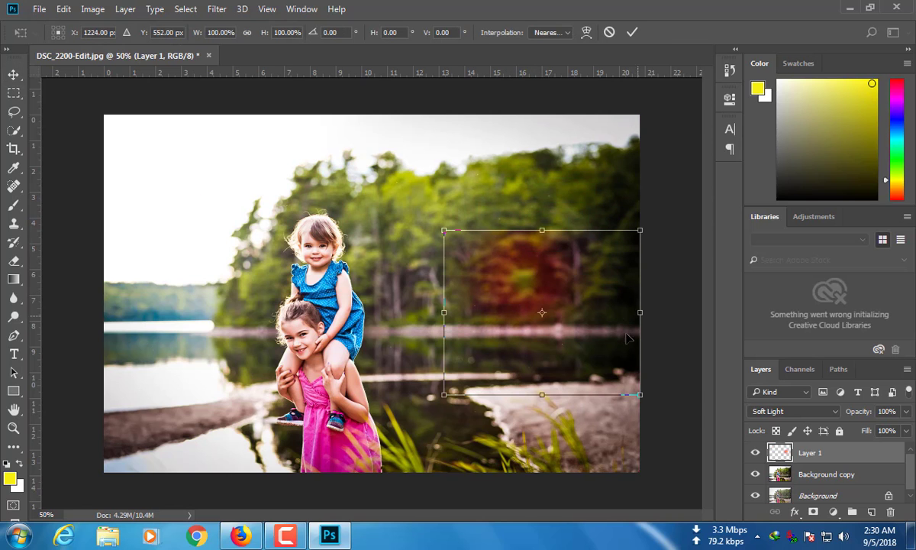
{"action": "mouse_move", "coordinate": [444, 230]}
{"action": "left_mouse_down"}
{"action": "mouse_move", "coordinate": [409, 106]}
{"action": "mouse_move", "coordinate": [361, 26]}
{"action": "left_mouse_up"}
{"action": "mouse_move", "coordinate": [530, 221]}
{"action": "left_mouse_down"}
{"action": "mouse_move", "coordinate": [526, 182]}
{"action": "mouse_move", "coordinate": [460, 132]}
{"action": "left_mouse_up"}
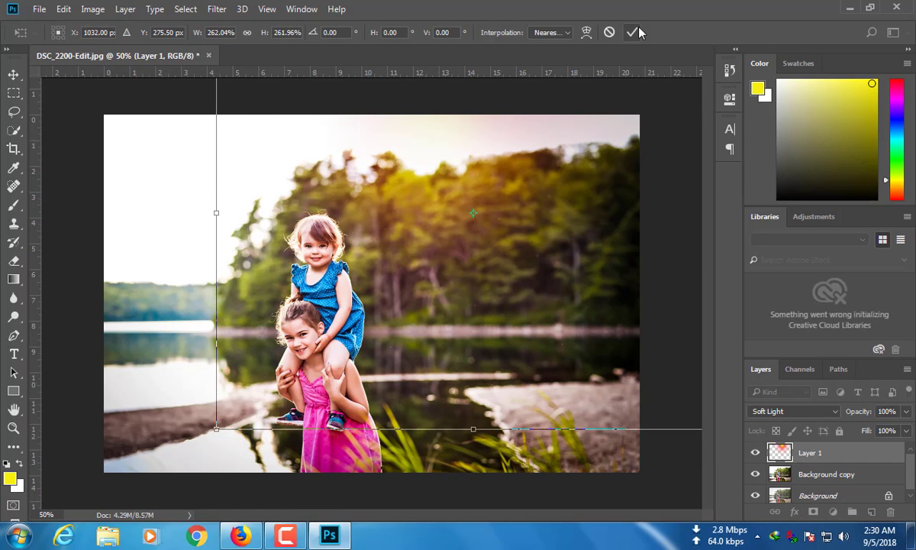
{"action": "key", "text": "Return"}
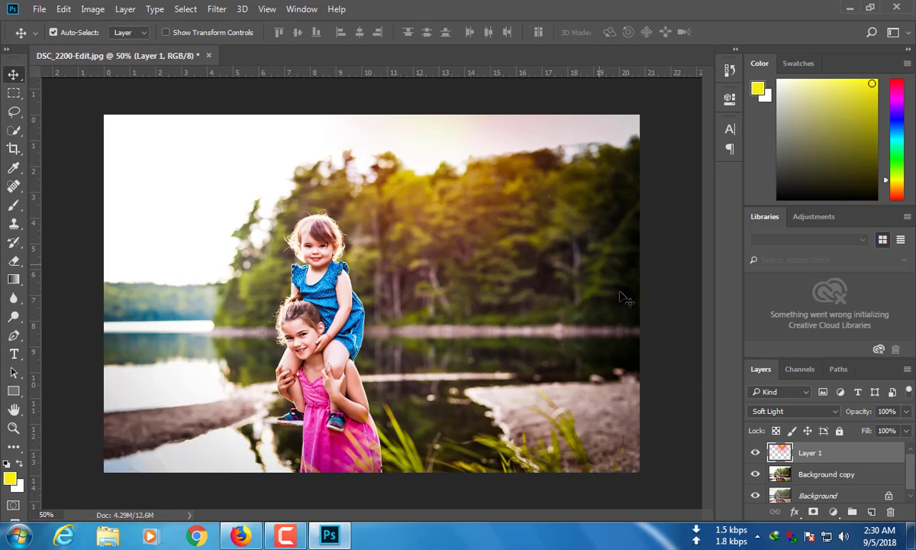
Open the Background copy layer in the Camera Raw filter.
{"action": "left_click", "coordinate": [824, 478]}
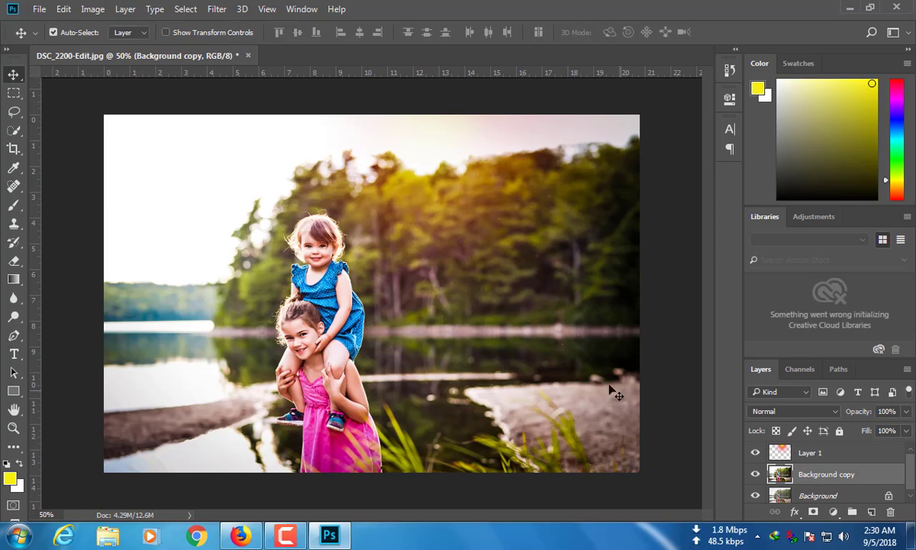
{"action": "left_click", "coordinate": [218, 10]}
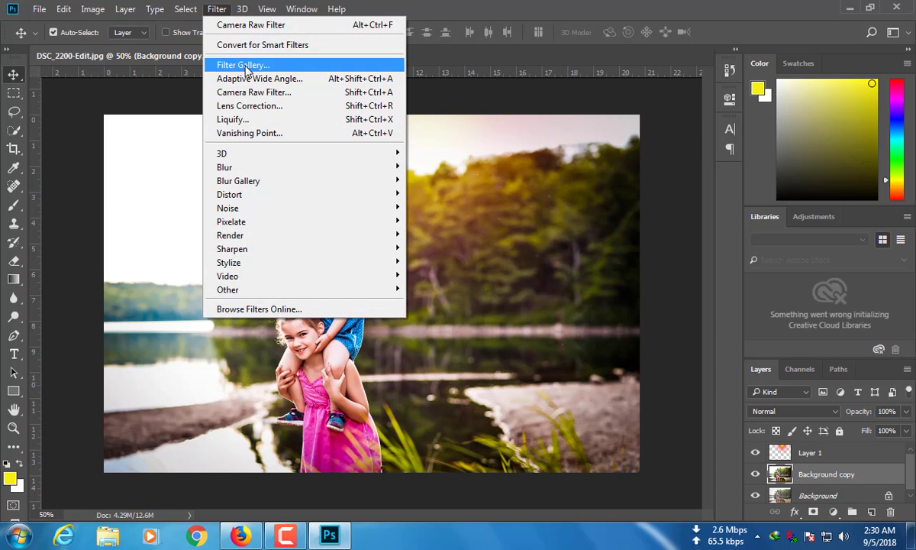
{"action": "left_click", "coordinate": [247, 93]}
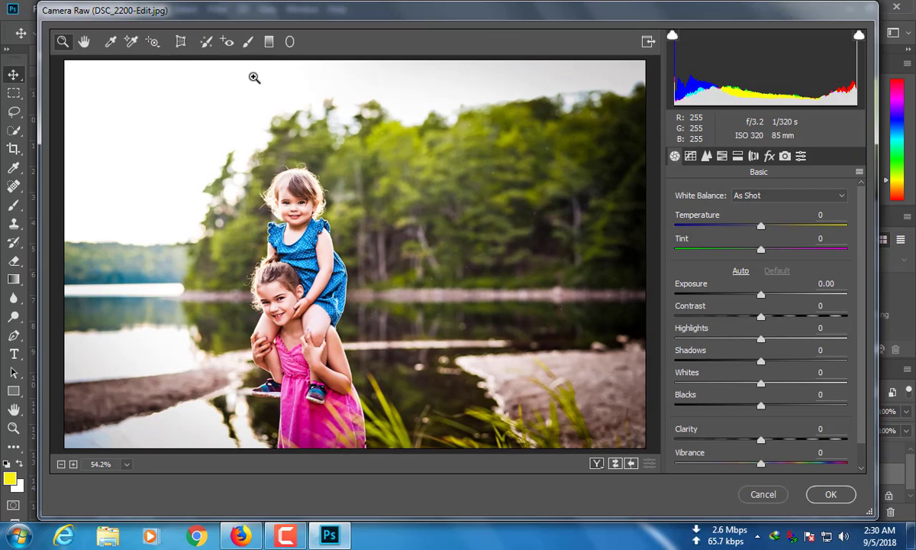
{"action": "scroll", "coordinate": [749, 370], "scroll_direction": "down", "scroll_amount": 1}
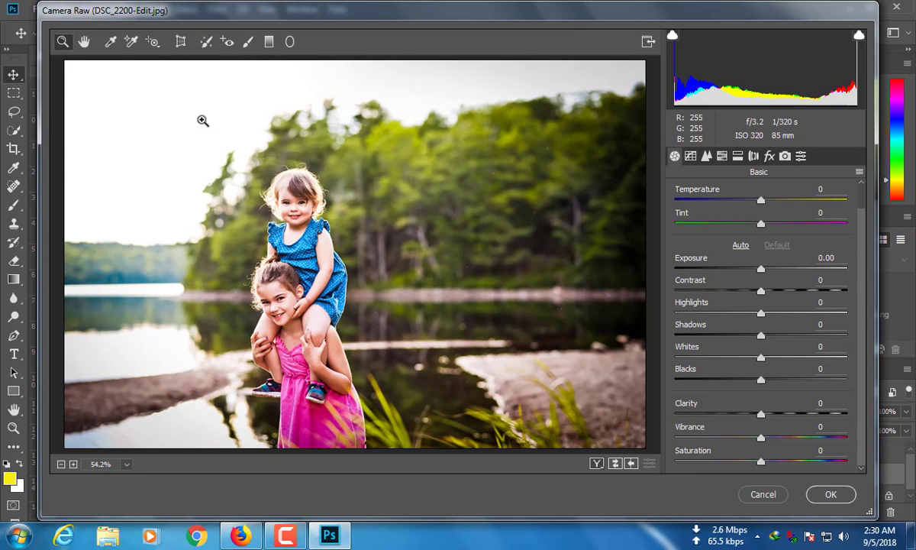
Set up a Graduated Filter with a cyan tint of hue 181 and saturation 73.
{"action": "left_click", "coordinate": [269, 42]}
{"action": "scroll", "coordinate": [756, 351], "scroll_direction": "down", "scroll_amount": 1}
{"action": "scroll", "coordinate": [760, 373], "scroll_direction": "down", "scroll_amount": 5}
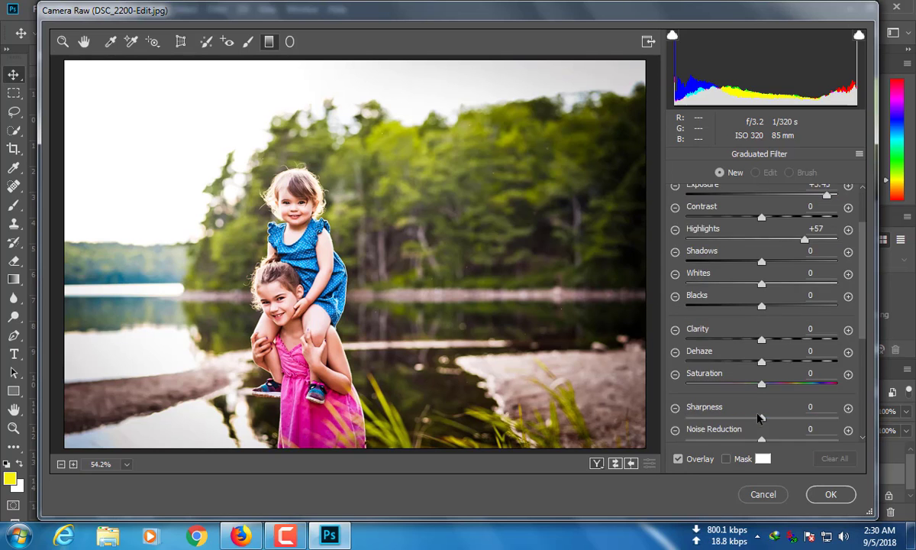
{"action": "left_click", "coordinate": [820, 403]}
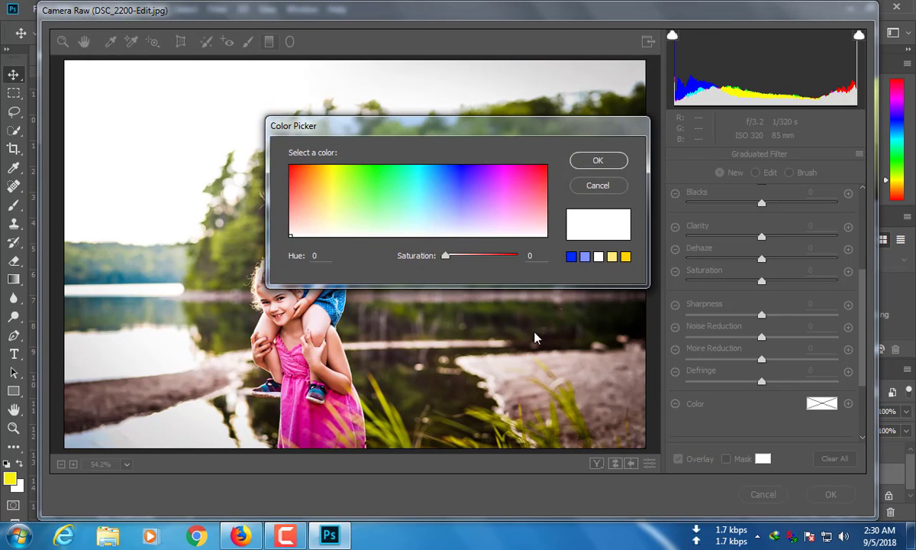
{"action": "left_click", "coordinate": [419, 184]}
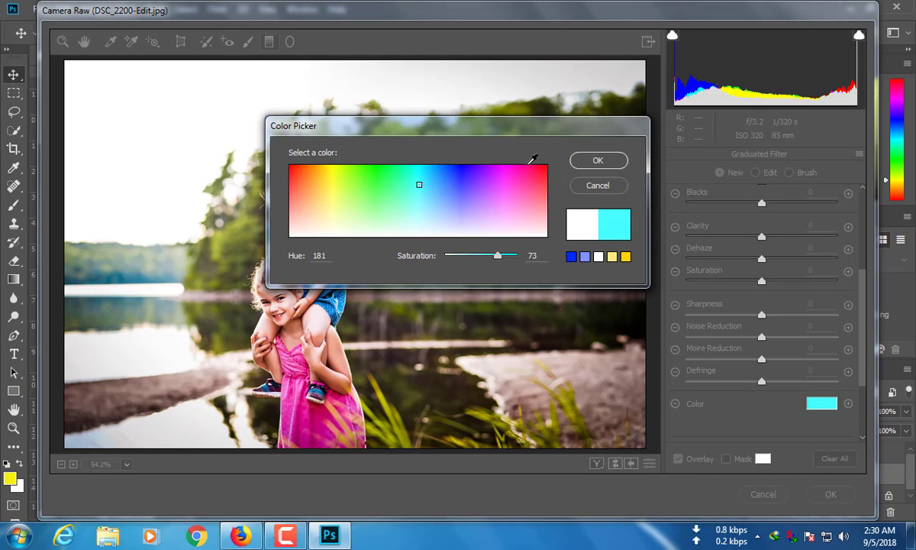
{"action": "left_click", "coordinate": [598, 161]}
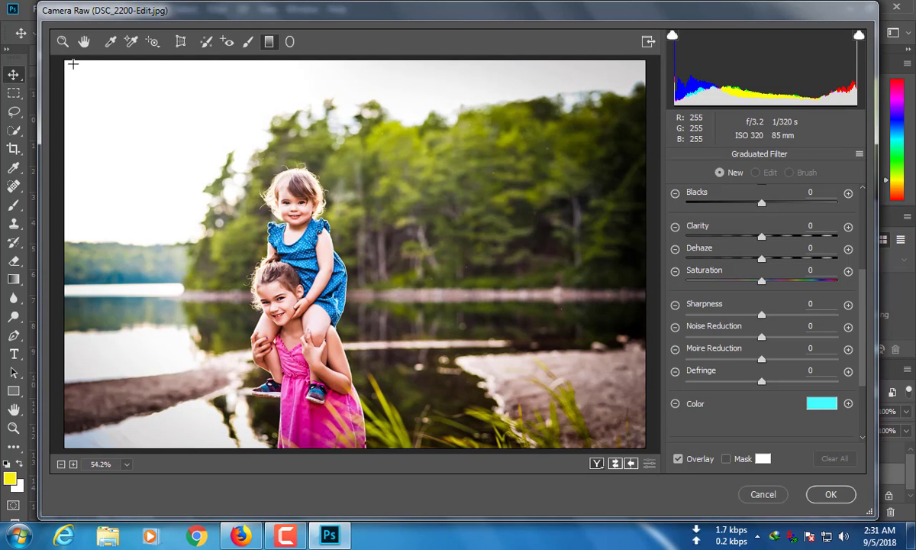
Draw the gradient diagonally from the sky's upper-left corner to the tree edge, with Exposure -0.50, Contrast +15, Highlights -48 and Shadows -9.
{"action": "left_click_drag", "start_coordinate": [69, 60], "coordinate": [206, 223]}
{"action": "scroll", "coordinate": [778, 297], "scroll_direction": "up", "scroll_amount": 5}
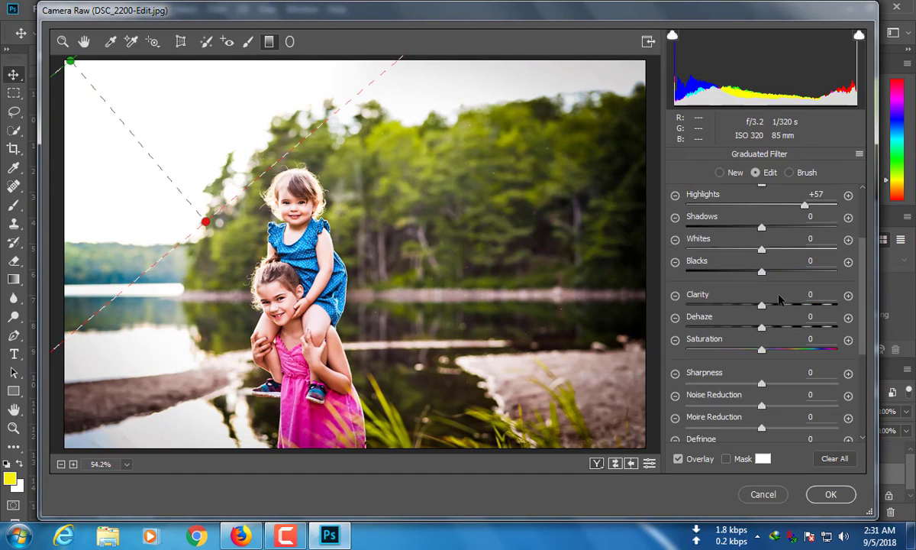
{"action": "scroll", "coordinate": [779, 298], "scroll_direction": "up", "scroll_amount": 1}
{"action": "left_click_drag", "start_coordinate": [790, 264], "coordinate": [775, 293]}
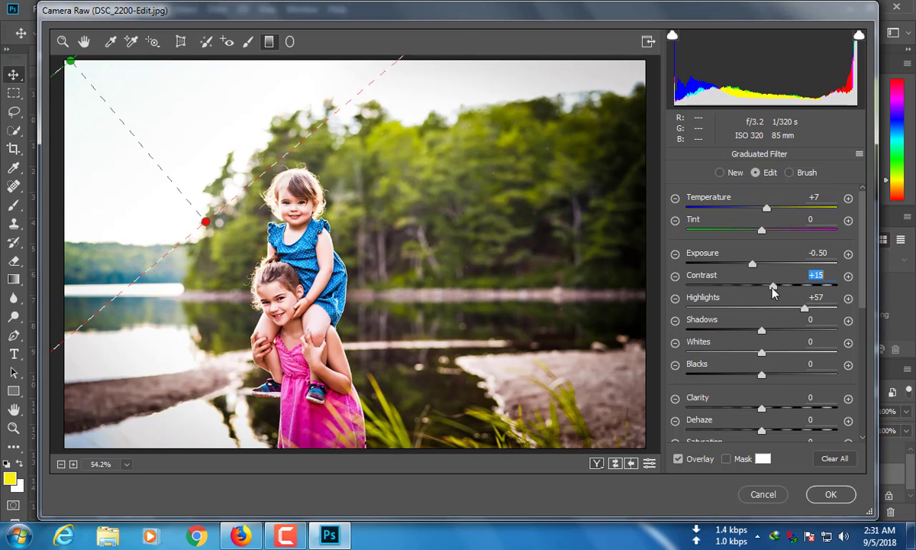
{"action": "left_click_drag", "start_coordinate": [770, 327], "coordinate": [755, 329]}
{"action": "left_click_drag", "start_coordinate": [803, 308], "coordinate": [732, 313]}
{"action": "scroll", "coordinate": [815, 366], "scroll_direction": "down", "scroll_amount": 1}
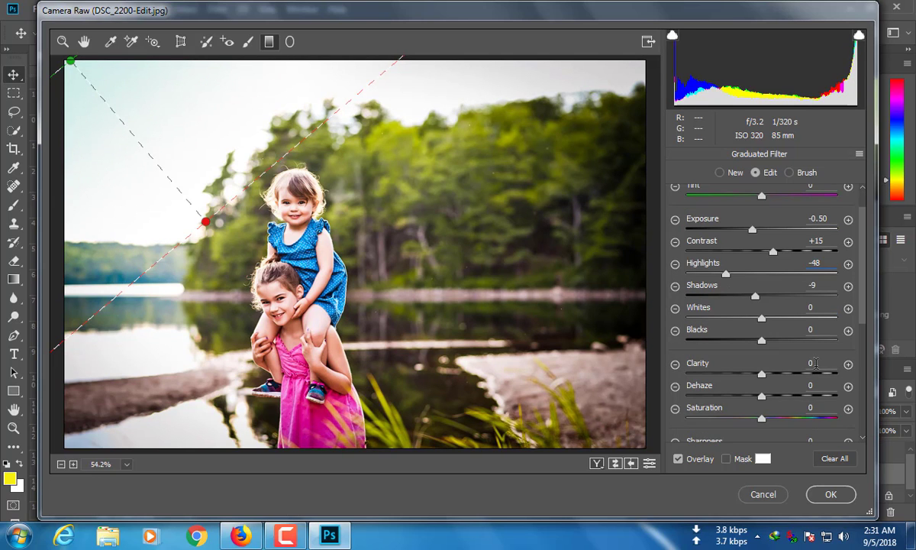
Set the gradient's Clarity to +40 and Dehaze to -40, move its start point closer to the trees, and apply the filter.
{"action": "left_click_drag", "start_coordinate": [760, 397], "coordinate": [785, 374]}
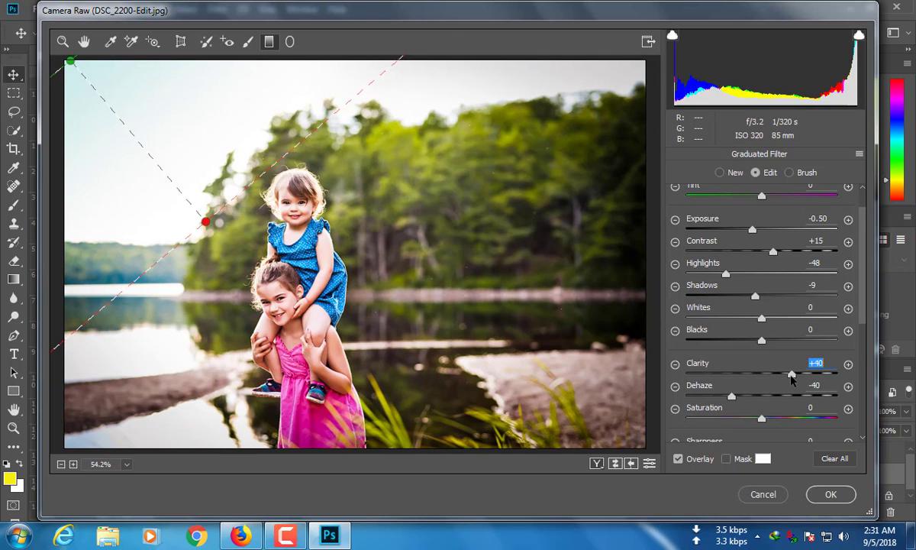
{"action": "scroll", "coordinate": [778, 427], "scroll_direction": "down", "scroll_amount": 3}
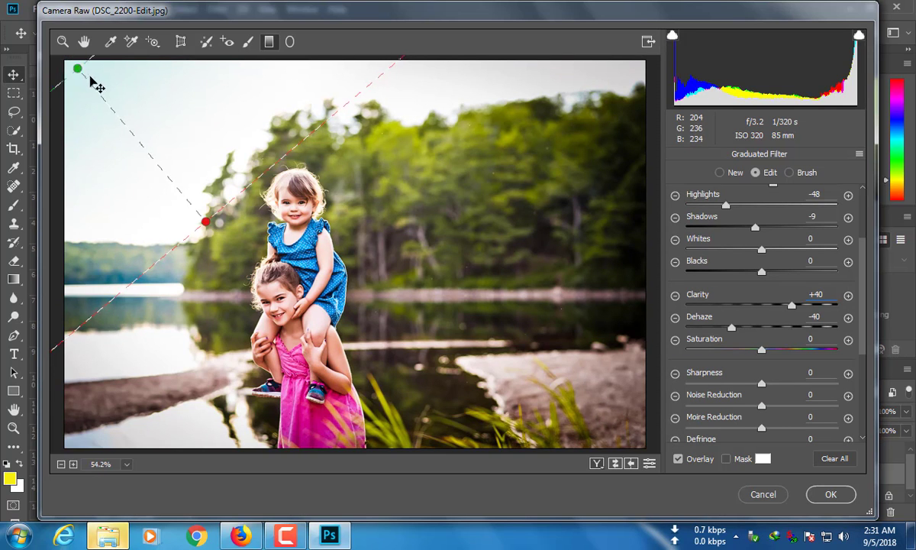
{"action": "left_click_drag", "start_coordinate": [71, 61], "coordinate": [164, 139]}
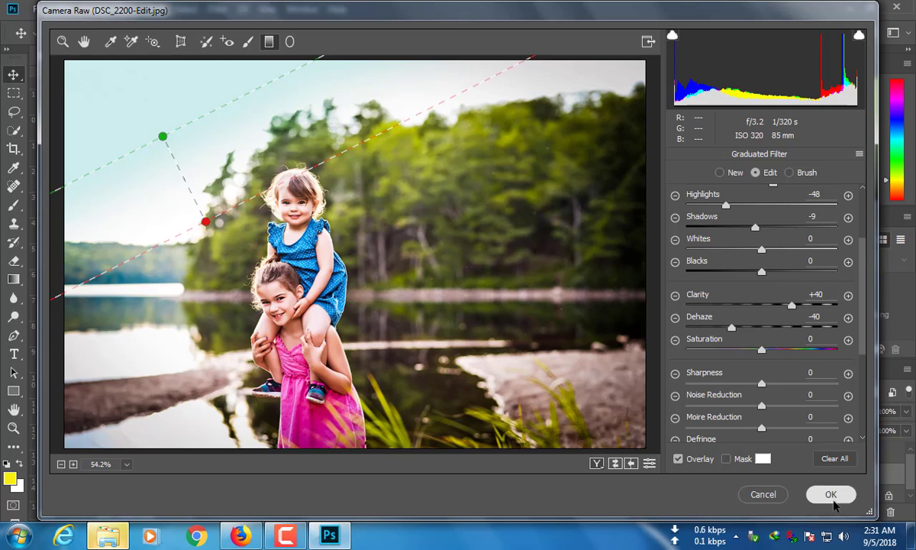
{"action": "left_click", "coordinate": [825, 494]}
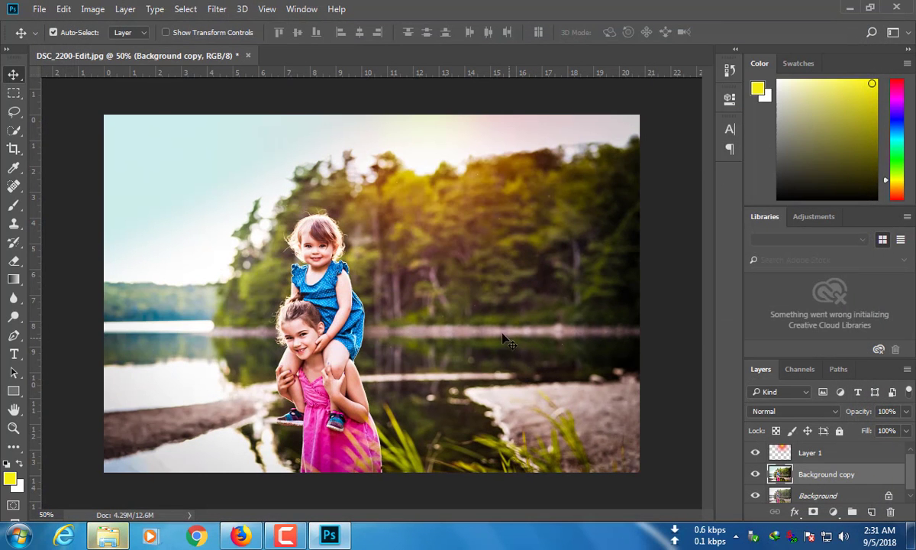
Save a JPEG copy of the photo as DSC_2200-new at Maximum quality 10.
{"action": "left_click", "coordinate": [40, 11]}
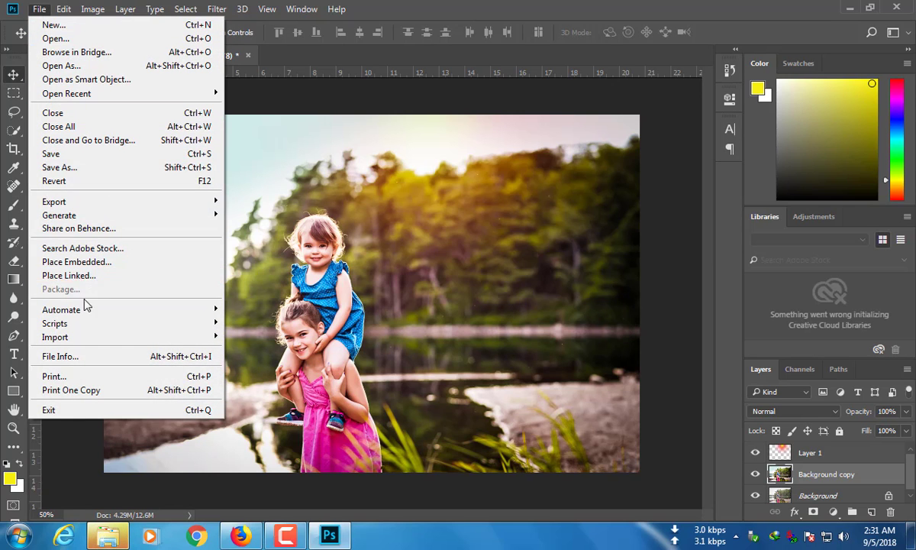
{"action": "left_click", "coordinate": [79, 170]}
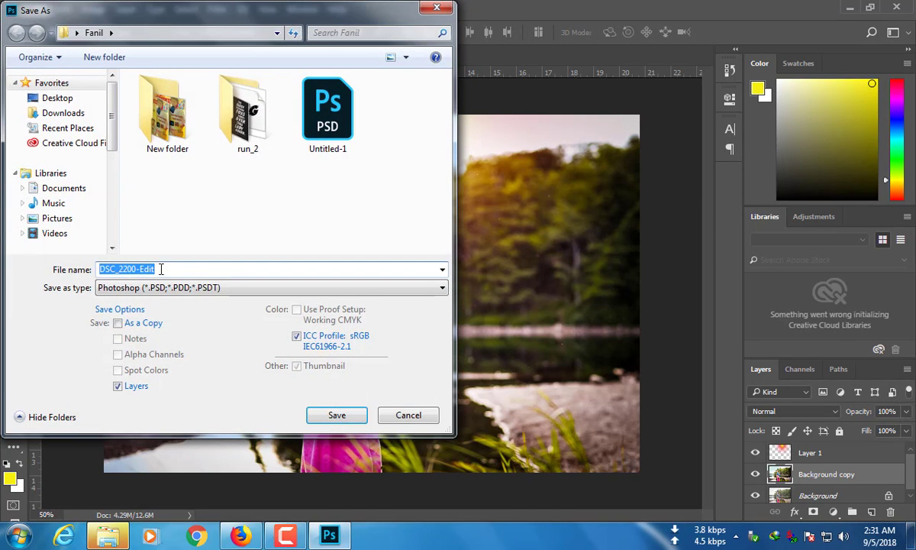
{"action": "left_click", "coordinate": [159, 288]}
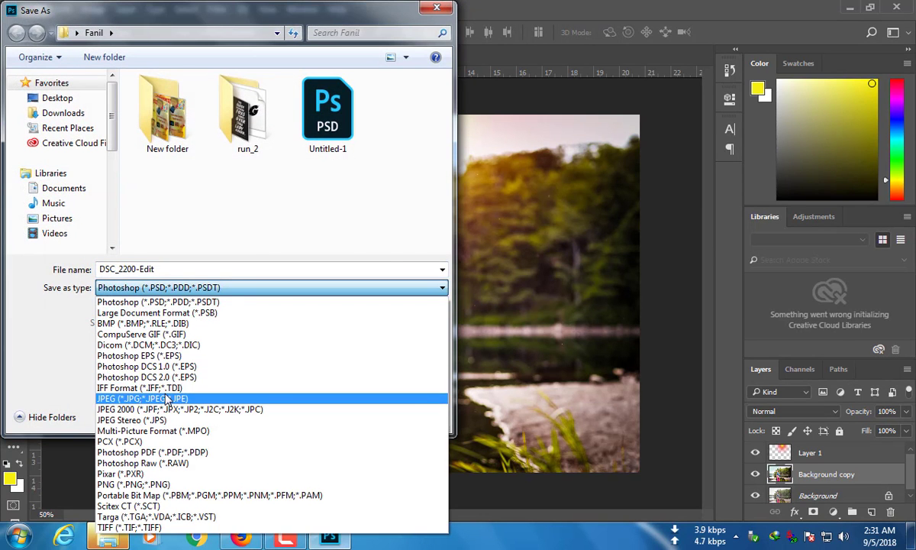
{"action": "left_click", "coordinate": [159, 385]}
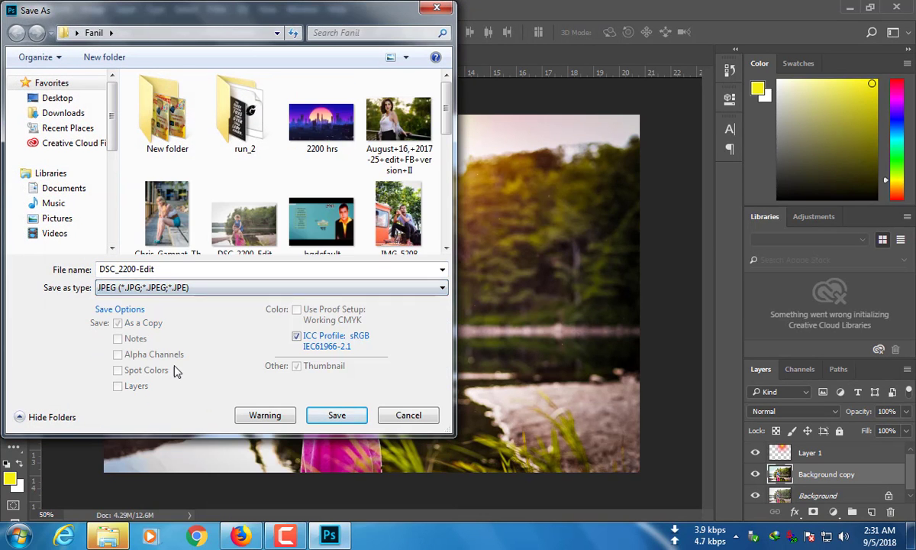
{"action": "double_click", "coordinate": [238, 269]}
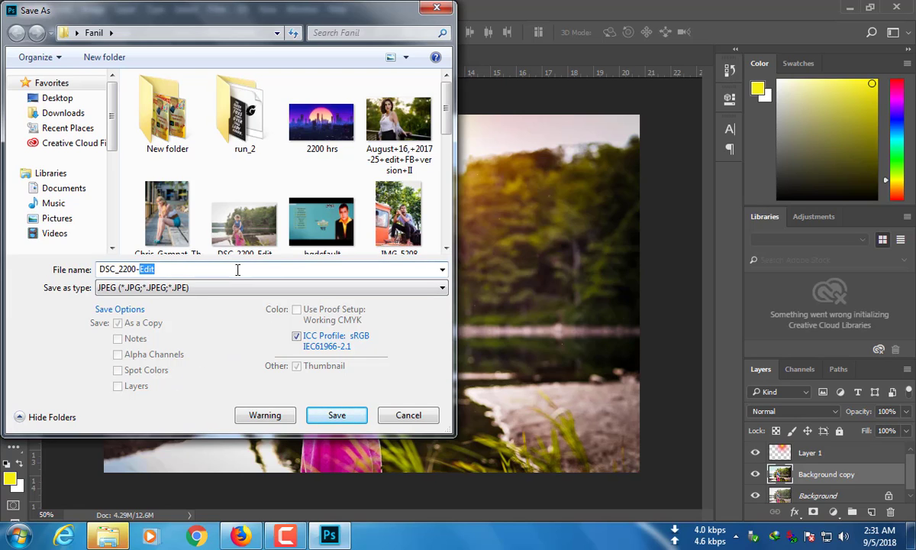
{"action": "type", "text": "new"}
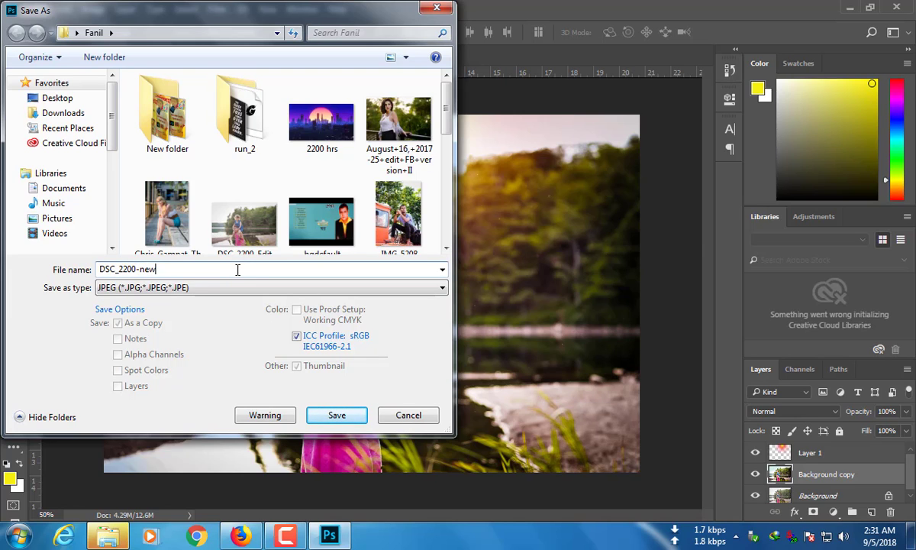
{"action": "left_click", "coordinate": [340, 415]}
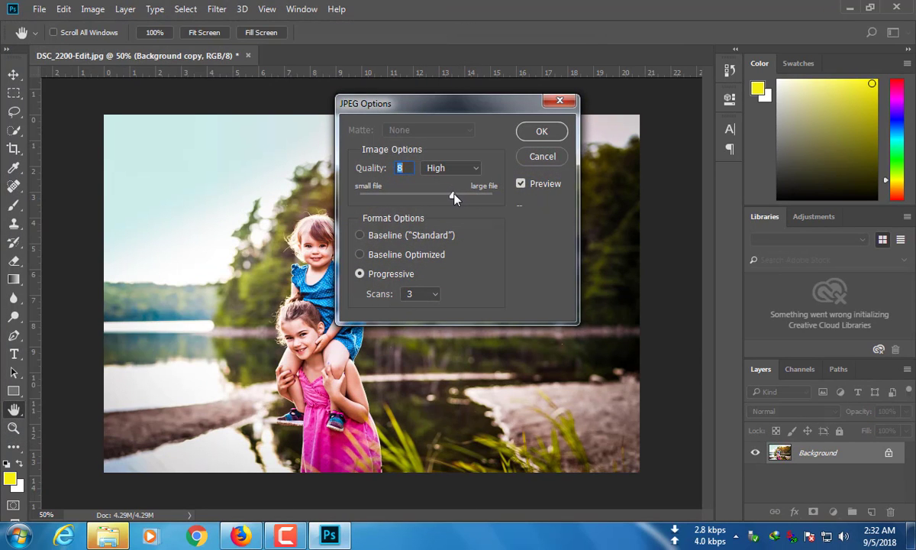
{"action": "left_click_drag", "start_coordinate": [462, 197], "coordinate": [466, 198]}
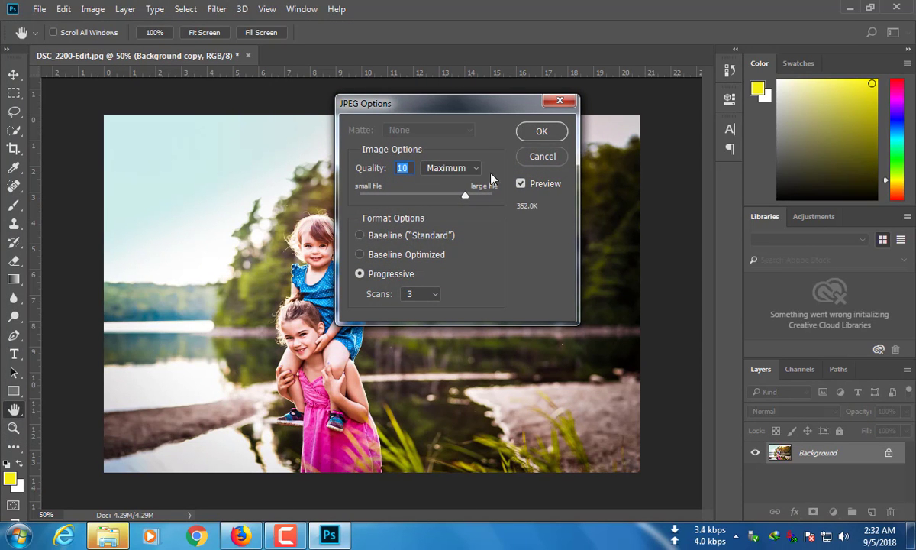
{"action": "left_click", "coordinate": [535, 133]}
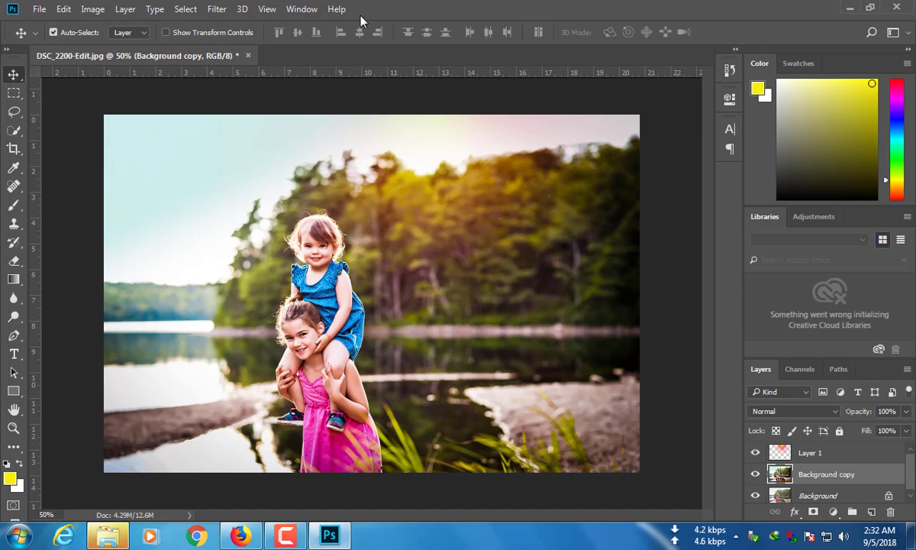
Minimize Photoshop to reach the desktop and dismiss the AutoPlay window.
{"action": "left_click", "coordinate": [850, 9]}
{"action": "left_click", "coordinate": [595, 152]}
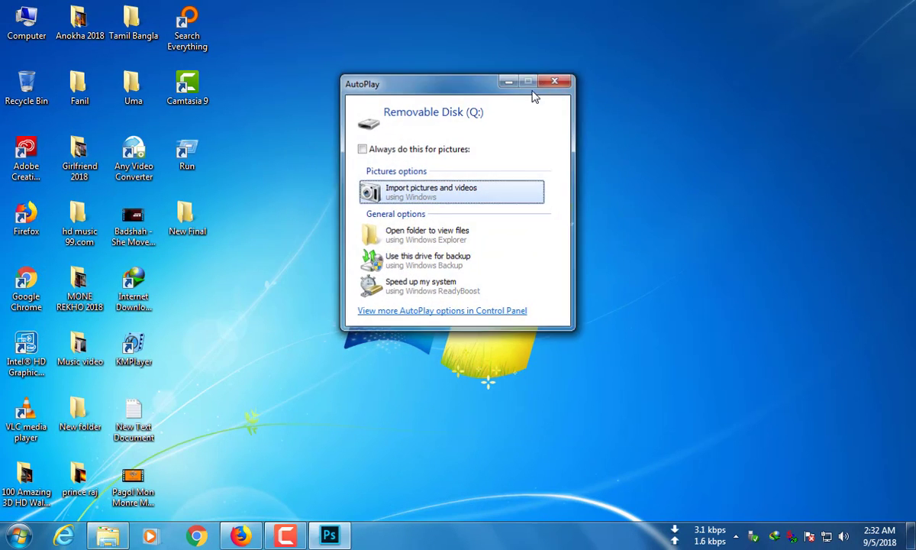
{"action": "left_click", "coordinate": [560, 84]}
{"action": "right_click", "coordinate": [531, 93]}
{"action": "left_click", "coordinate": [568, 134]}
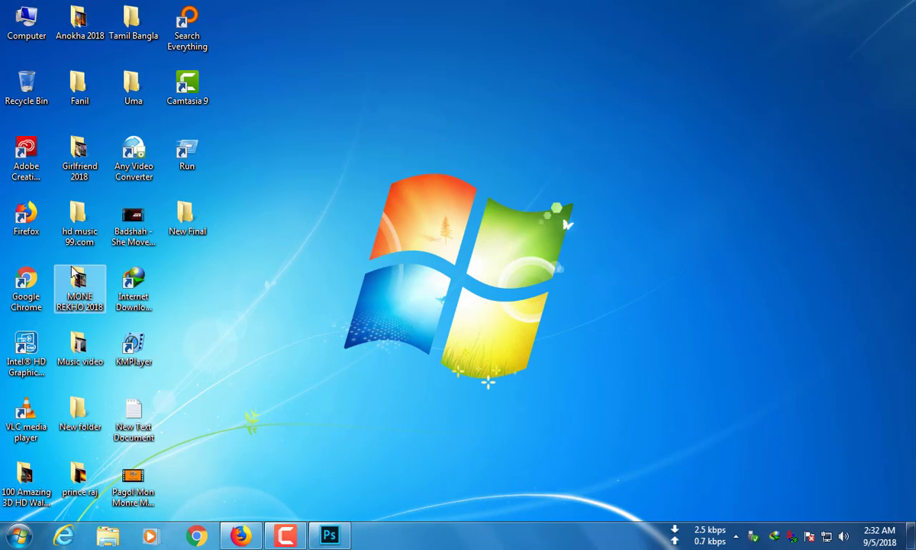
Open DSC_2200-new and the original DSC_2200-Edit from the save folder side by side in Windows Photo Viewer.
{"action": "double_click", "coordinate": [81, 97]}
{"action": "scroll", "coordinate": [721, 309], "scroll_direction": "down", "scroll_amount": 3}
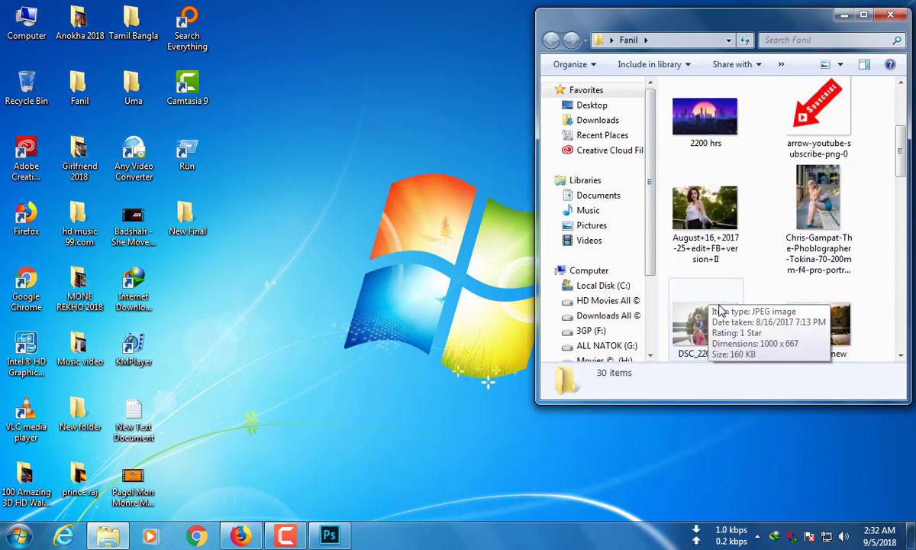
{"action": "scroll", "coordinate": [720, 309], "scroll_direction": "down", "scroll_amount": 3}
{"action": "double_click", "coordinate": [766, 142]}
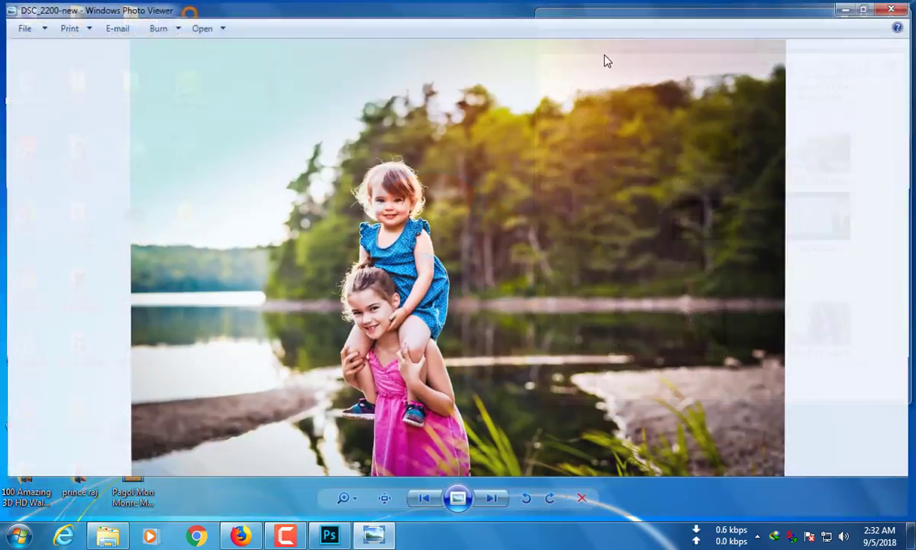
{"action": "left_click_drag", "start_coordinate": [306, 10], "coordinate": [2, 46]}
{"action": "double_click", "coordinate": [706, 156]}
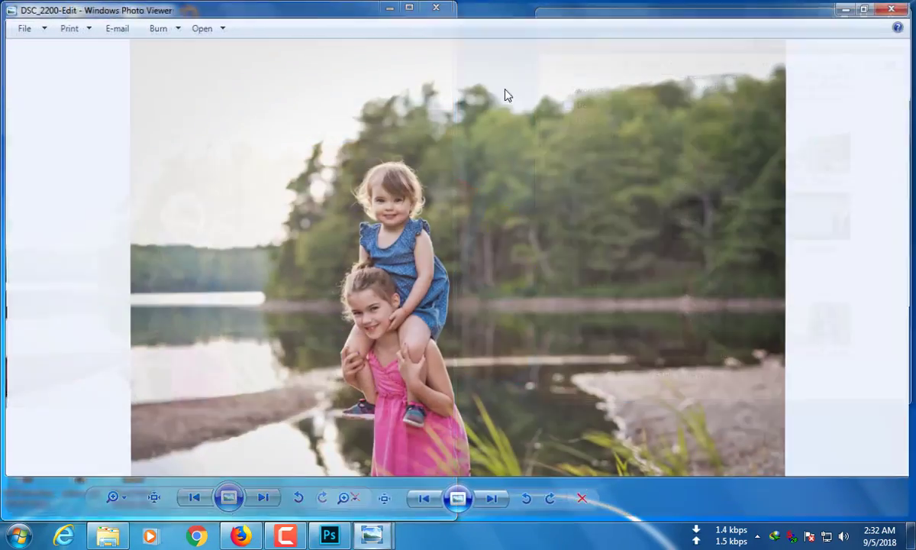
Compare the edited and original photos at matching magnification, examining the children's skin, the sky tint and the glow on the trees.
{"action": "scroll", "coordinate": [106, 227], "scroll_direction": "up", "scroll_amount": 3}
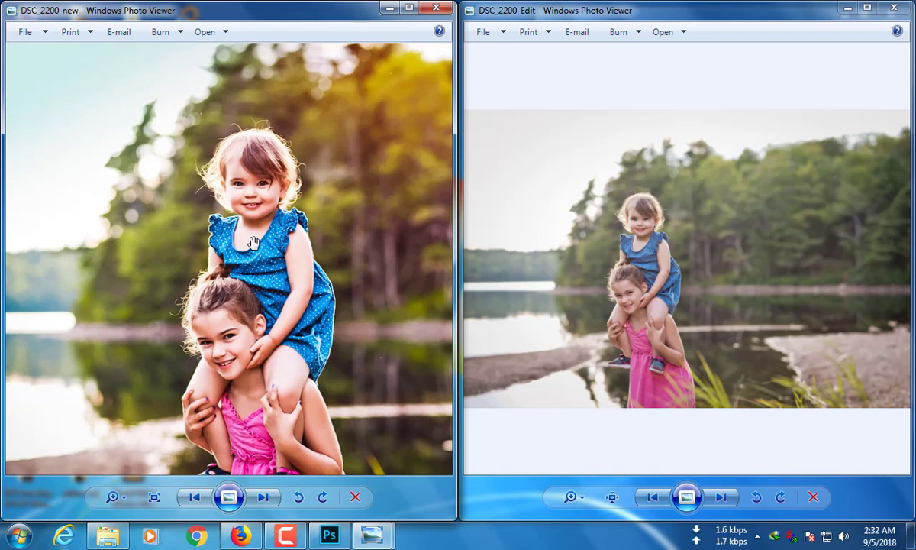
{"action": "scroll", "coordinate": [661, 239], "scroll_direction": "up", "scroll_amount": 4}
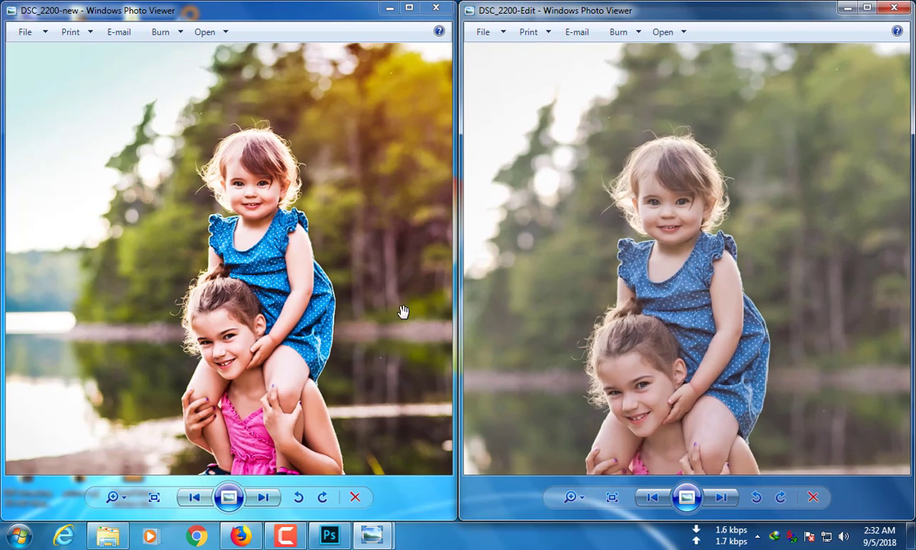
{"action": "left_click_drag", "start_coordinate": [356, 330], "coordinate": [345, 311]}
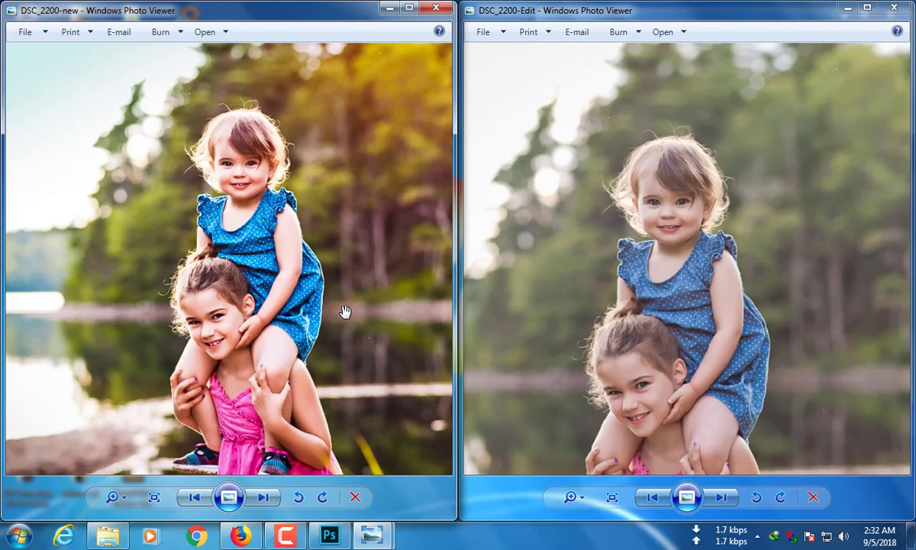
{"action": "scroll", "coordinate": [346, 311], "scroll_direction": "down", "scroll_amount": 1}
{"action": "left_click", "coordinate": [613, 300]}
{"action": "scroll", "coordinate": [613, 300], "scroll_direction": "down", "scroll_amount": 2}
{"action": "left_click_drag", "start_coordinate": [674, 346], "coordinate": [679, 302]}
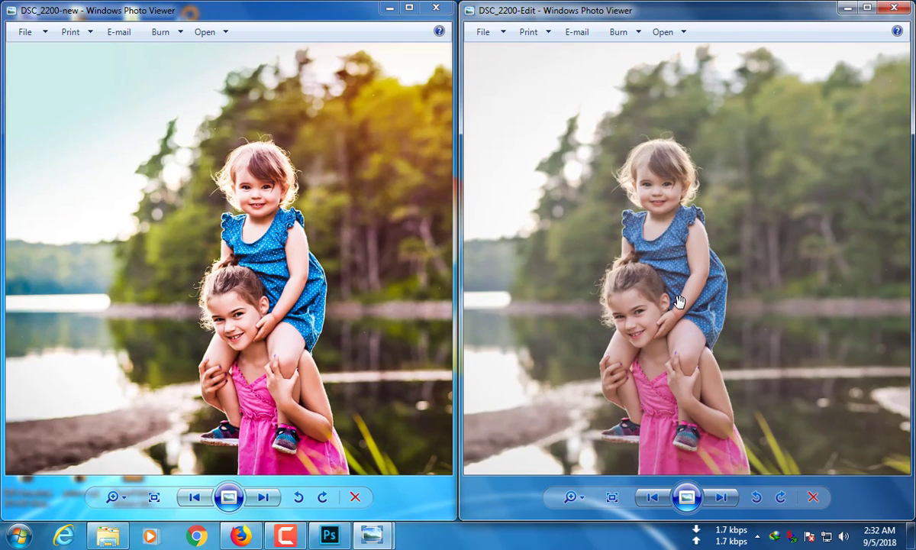
{"action": "left_click", "coordinate": [283, 307]}
{"action": "scroll", "coordinate": [294, 298], "scroll_direction": "down", "scroll_amount": 3}
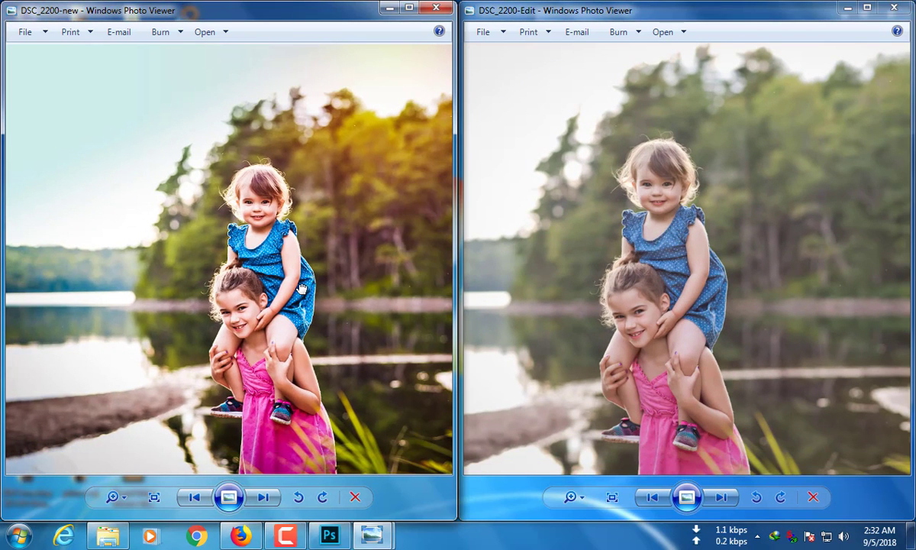
{"action": "left_click", "coordinate": [569, 145]}
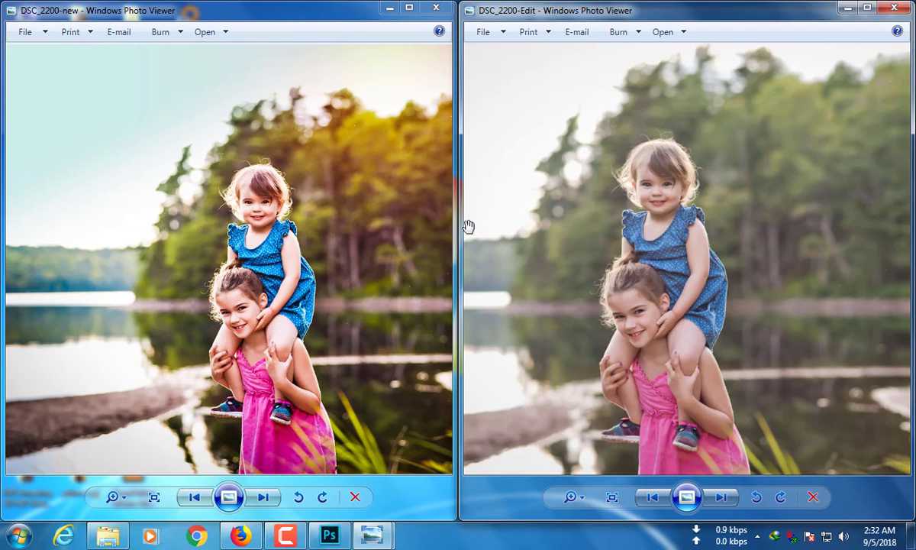